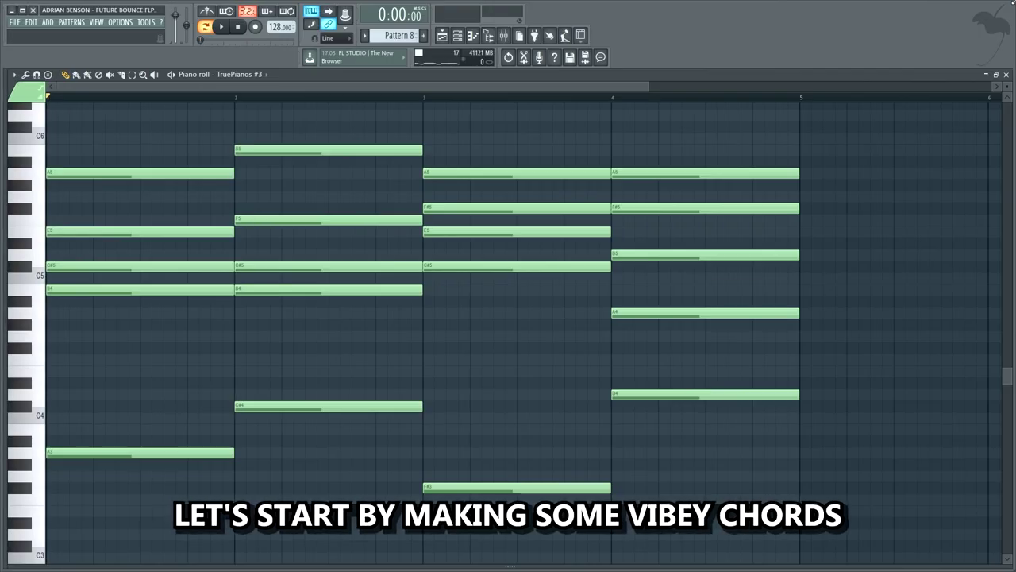
# Play back the piano chord progression, and audition the B part's chords from bar 5.
pyautogui.press('space')
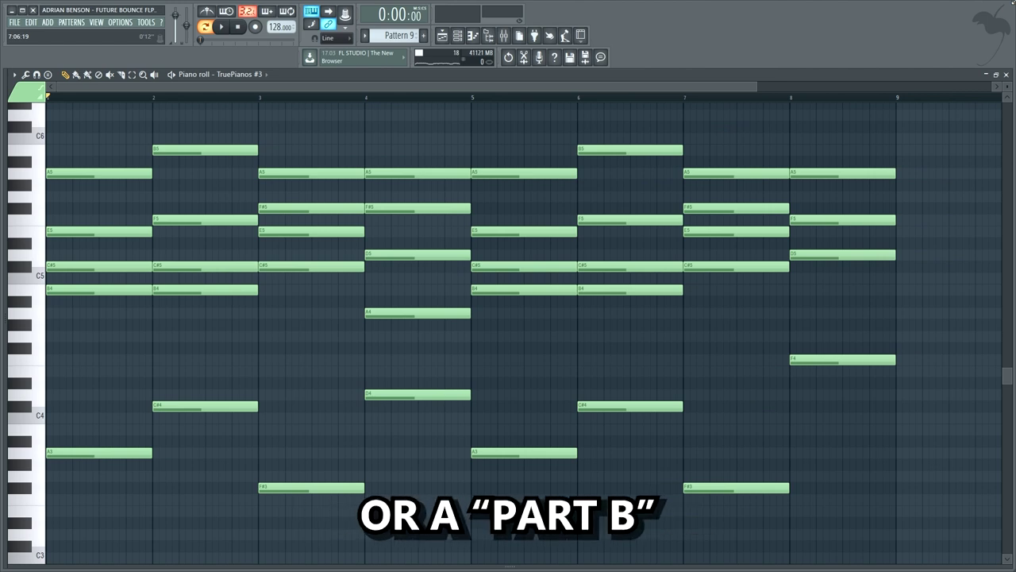
pyautogui.moveTo(366, 95); pyautogui.dragTo(472, 99)
pyautogui.press('space')
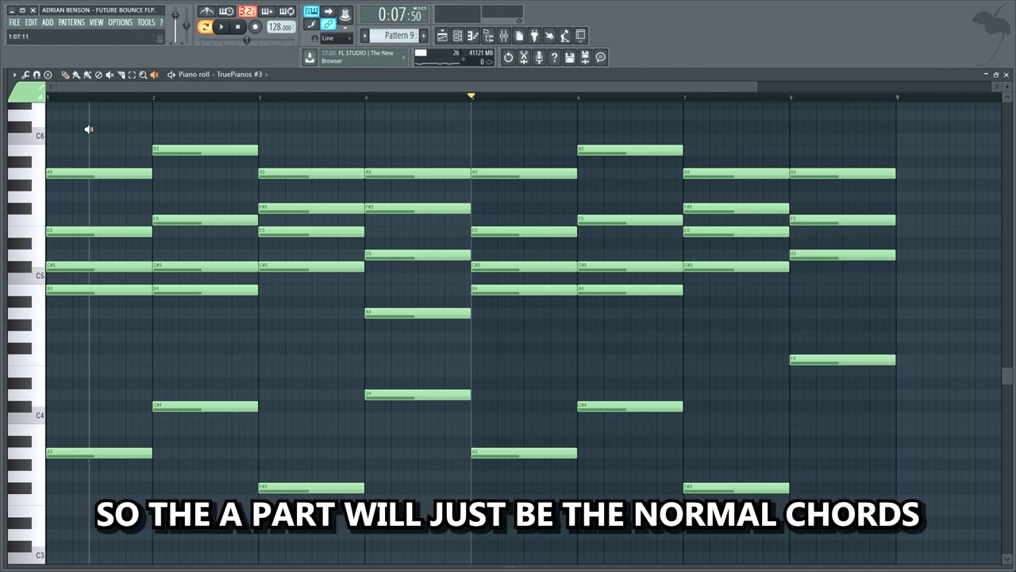
pyautogui.moveTo(89, 128); pyautogui.dragTo(312, 135)
pyautogui.press('p')
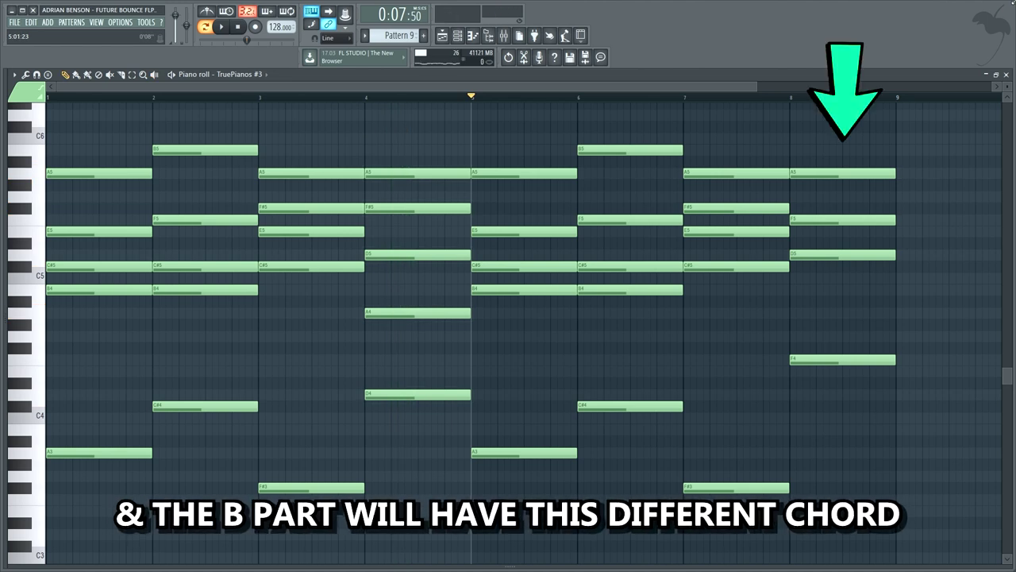
pyautogui.press('space')
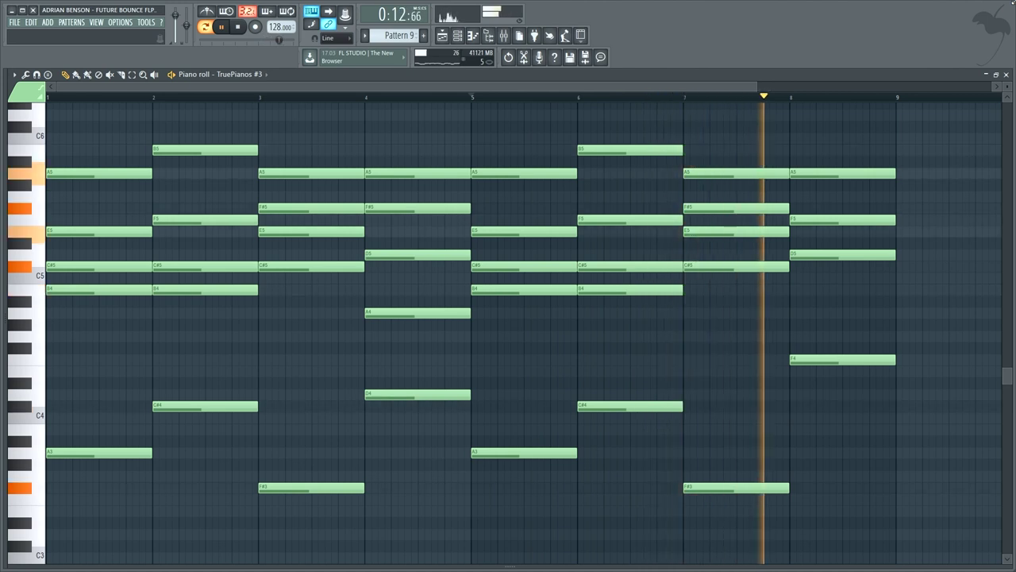
pyautogui.press('space')
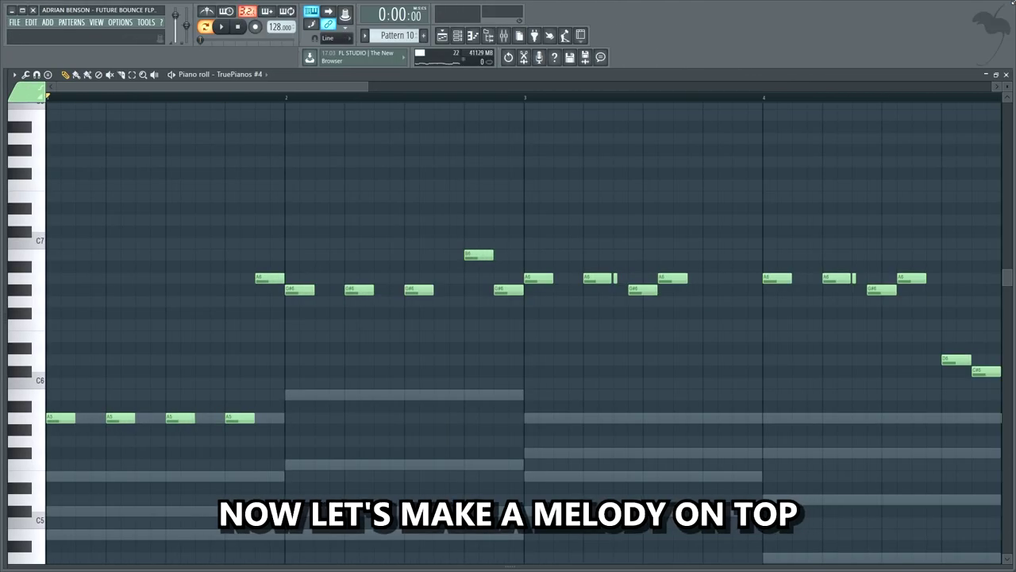
# Audition the piano melody in Pattern 10 and the Serum lead melody in Pattern 2.
pyautogui.press('space')
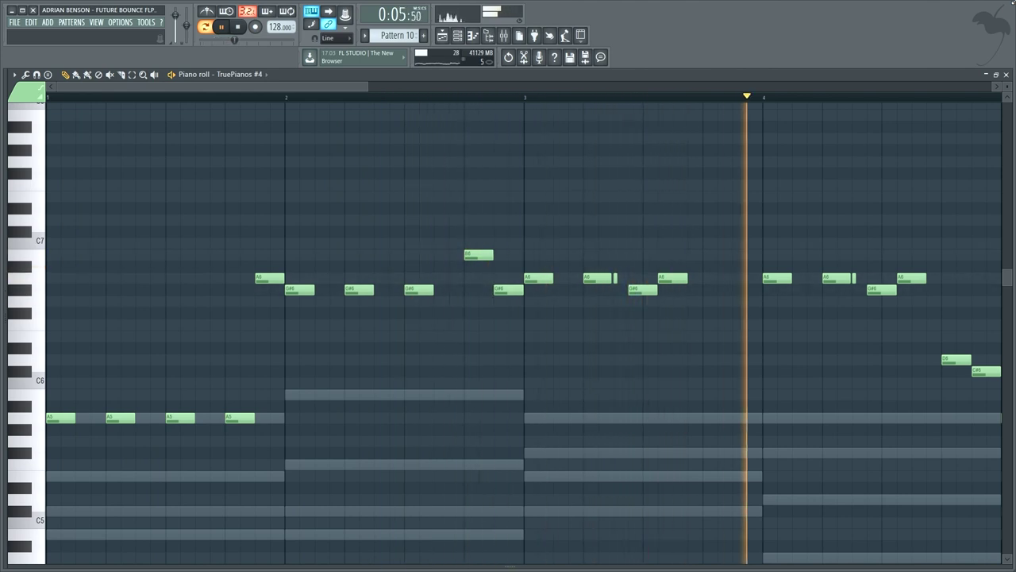
pyautogui.press('space')
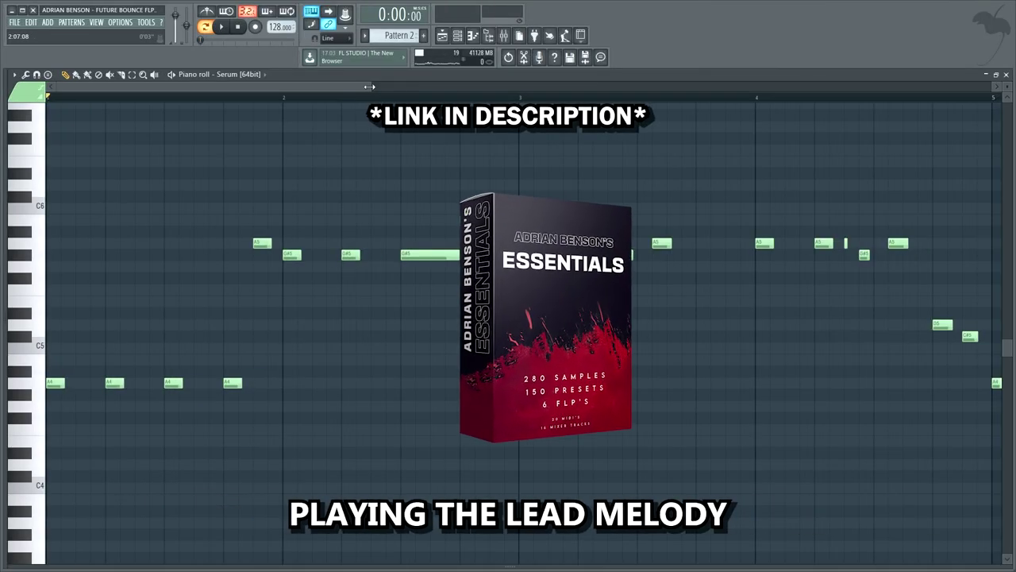
pyautogui.press('space')
pyautogui.moveTo(369, 85); pyautogui.dragTo(700, 112)
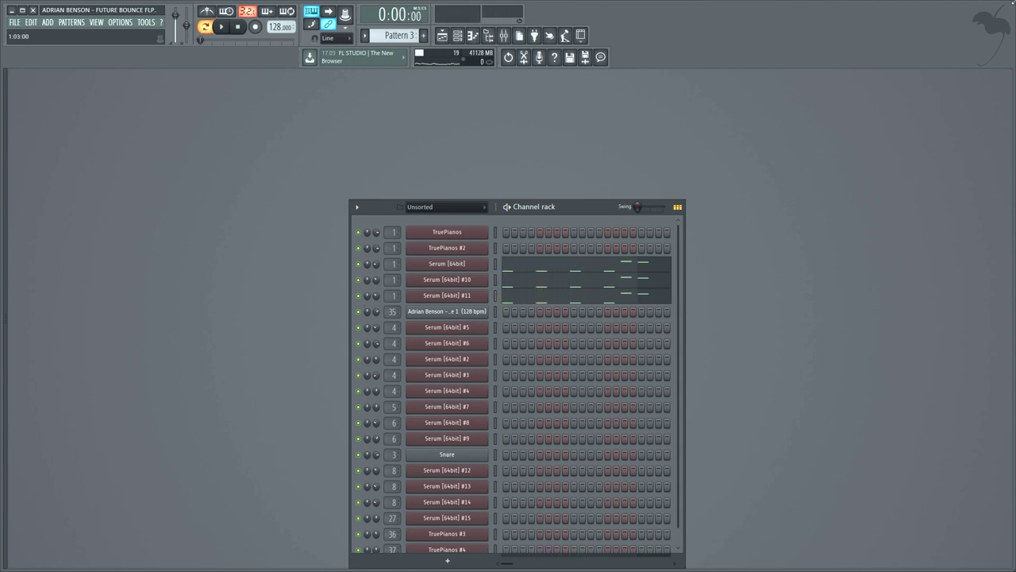
# Play the layered Serum lead of Pattern 3, alone and with the first ValhallaSupermassive mix level automation.
pyautogui.press('space')
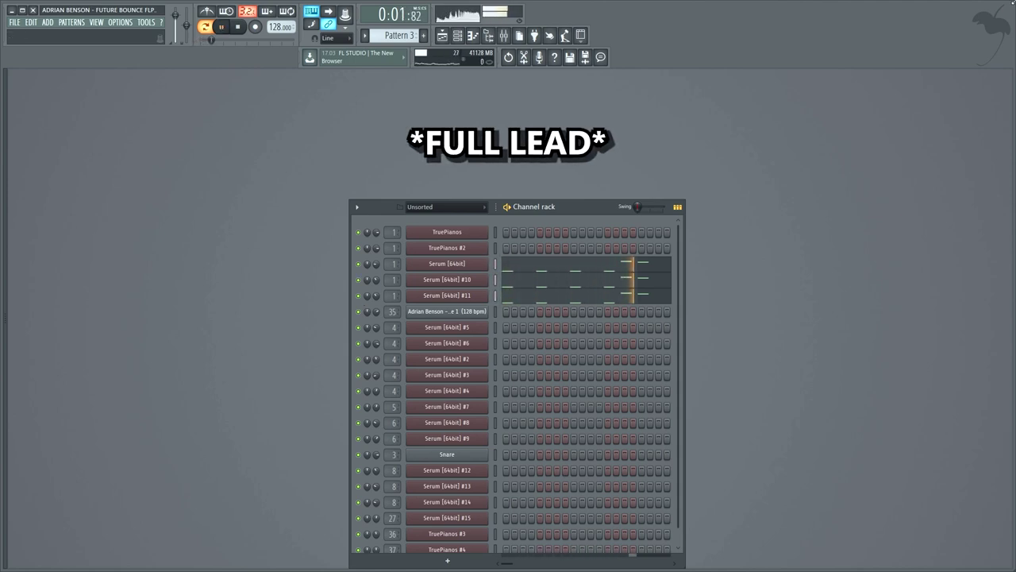
pyautogui.press('space')
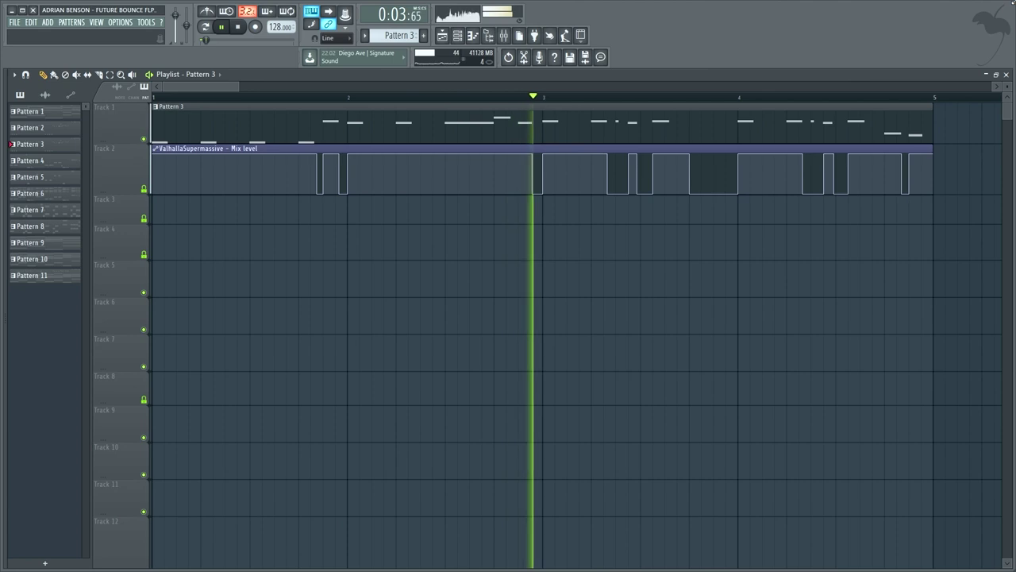
pyautogui.press('space')
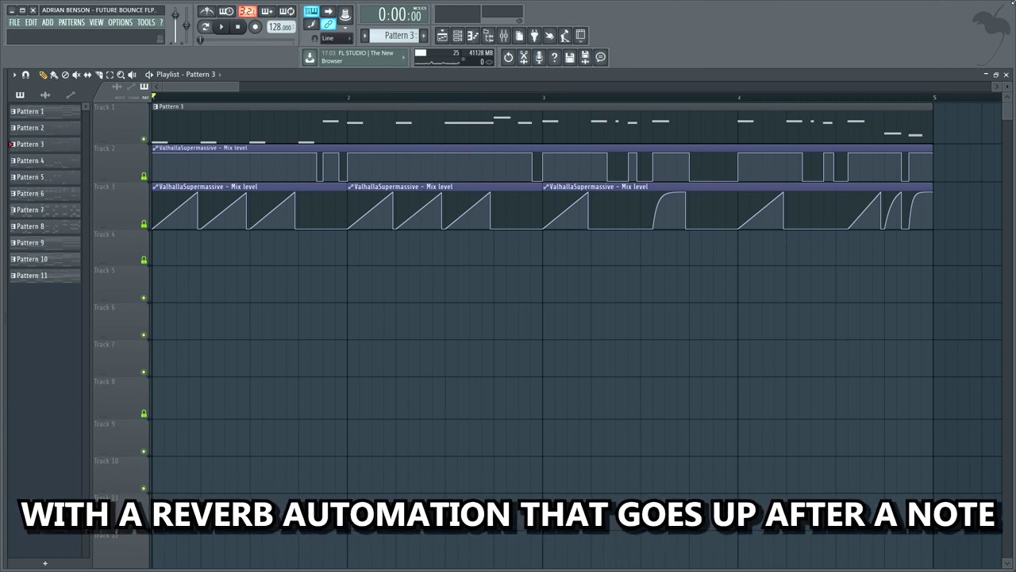
# Audition the lead in the playlist with the rising reverb mix automation and with the channel pitch automation.
pyautogui.press('space')
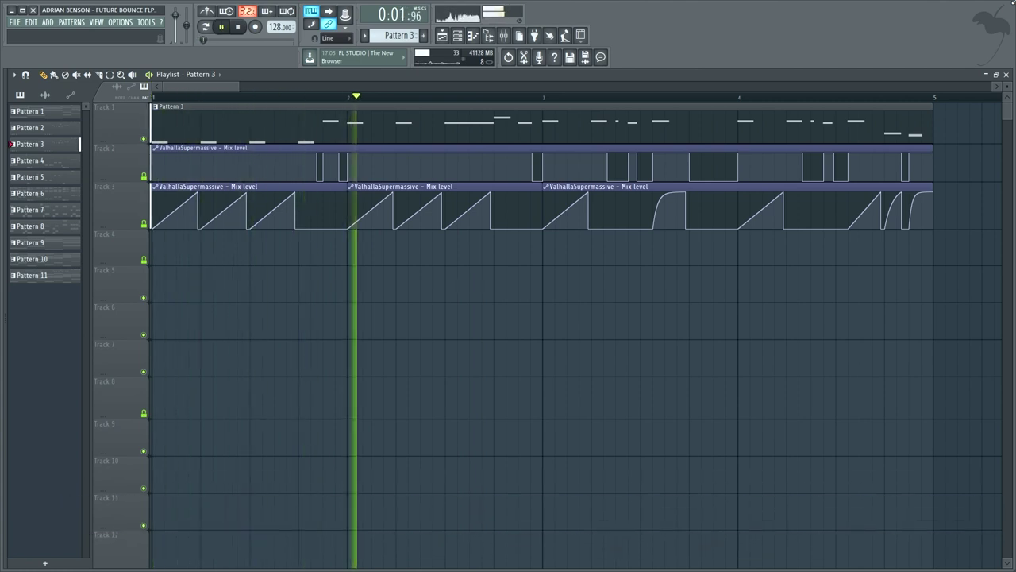
pyautogui.press('space')
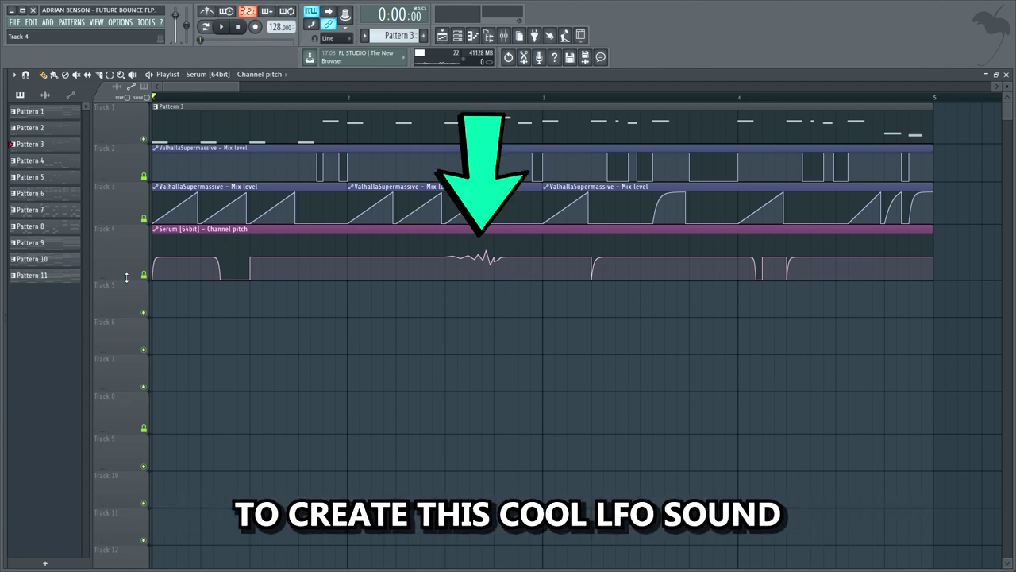
pyautogui.press('space')
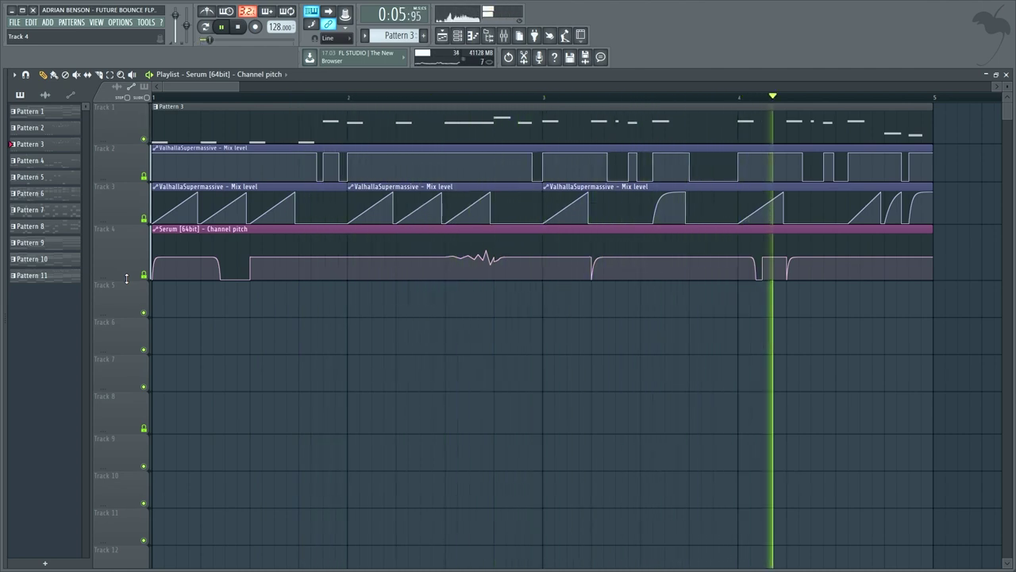
pyautogui.press('space')
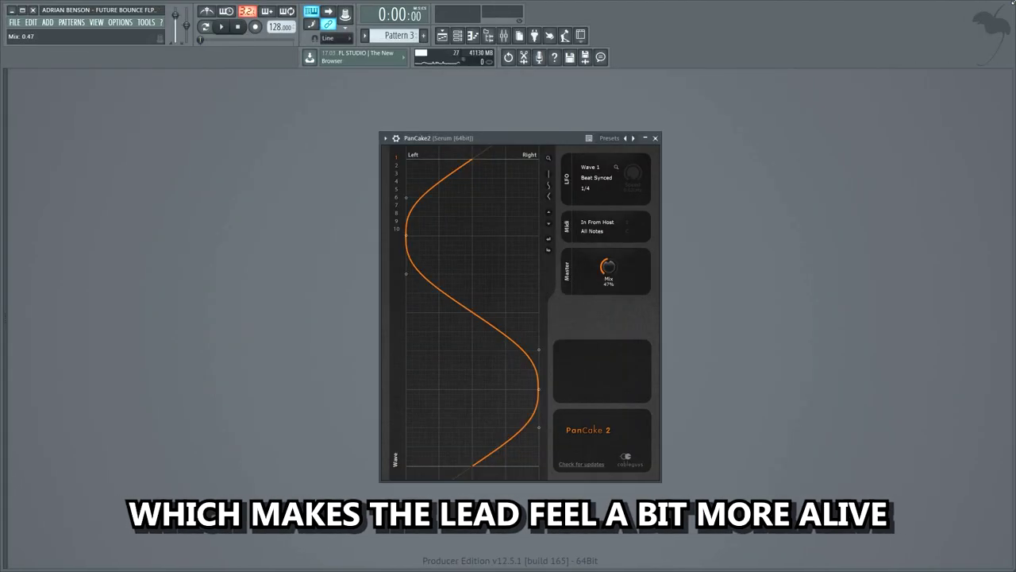
# Play the lead with the PanCake2 panning effect open to check its stereo movement.
pyautogui.press('space')
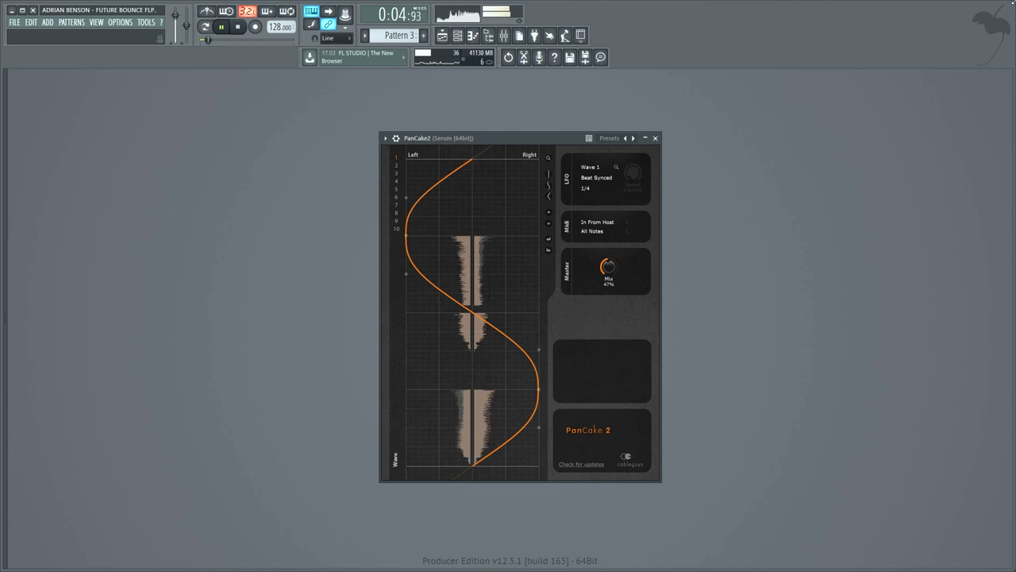
pyautogui.press('space')
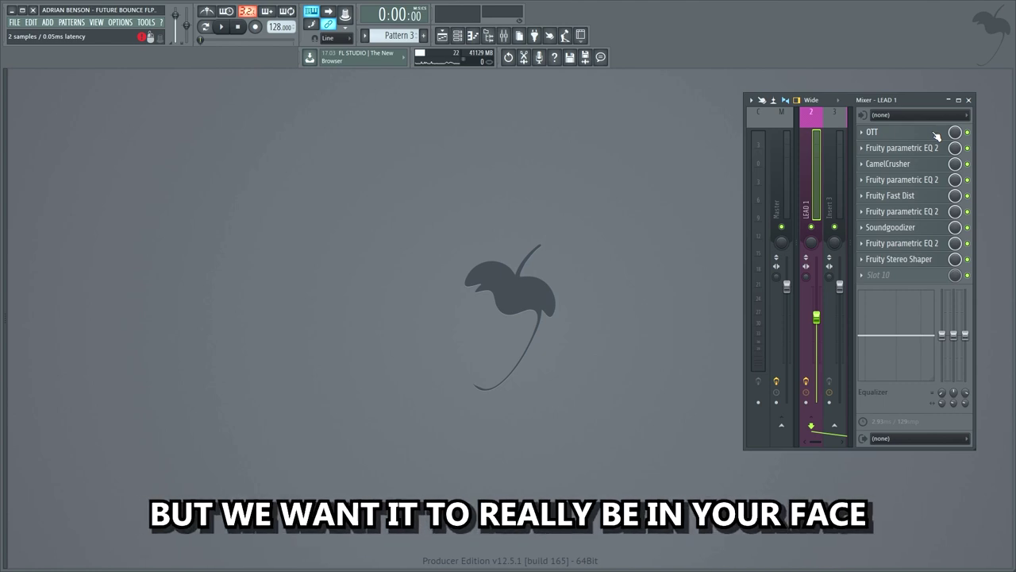
# Examine the settings of each effect on the LEAD 1 mixer track, from OTT through Fruity Stereo Shaper.
pyautogui.click(936, 133)
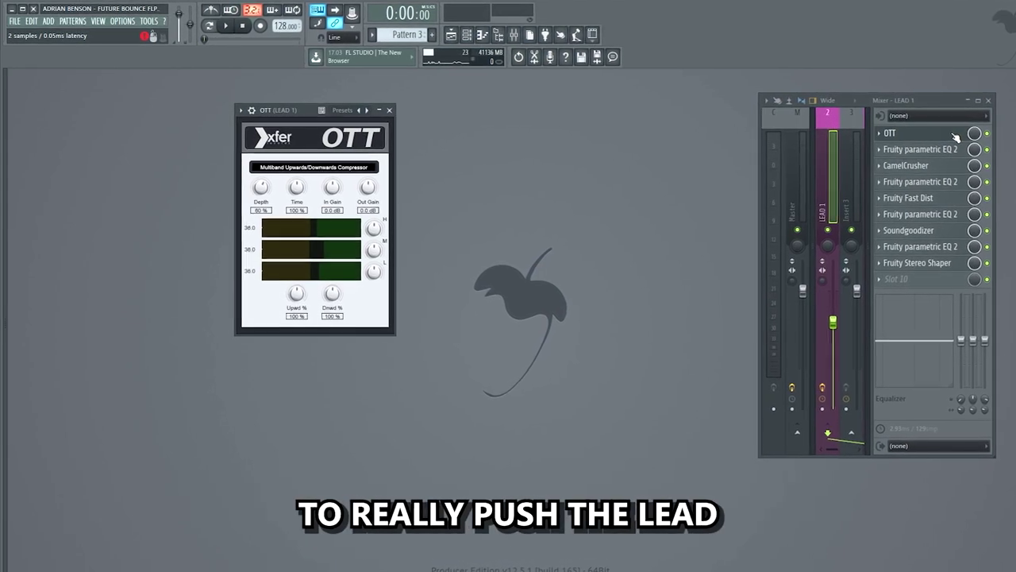
pyautogui.click(945, 148)
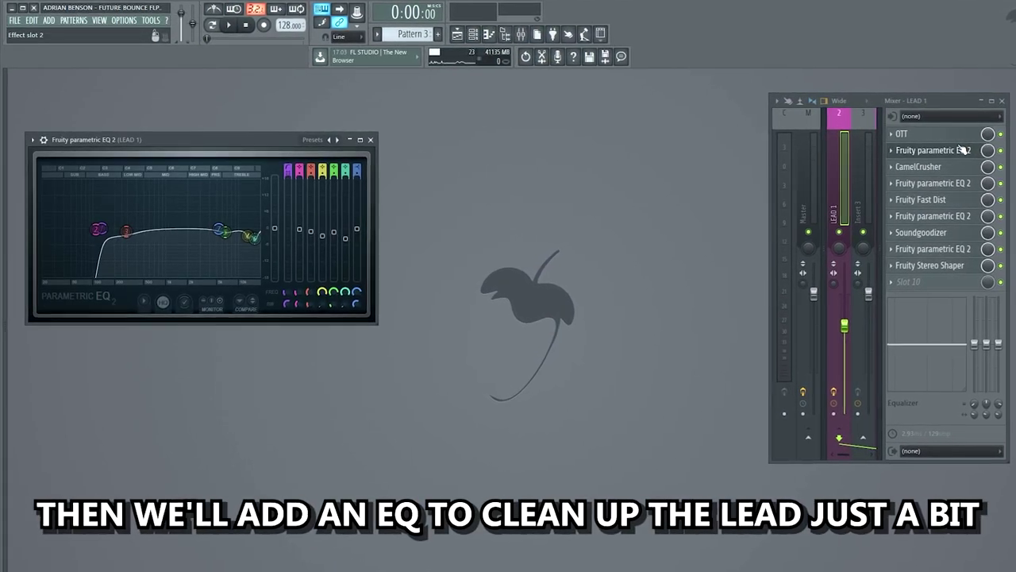
pyautogui.click(956, 166)
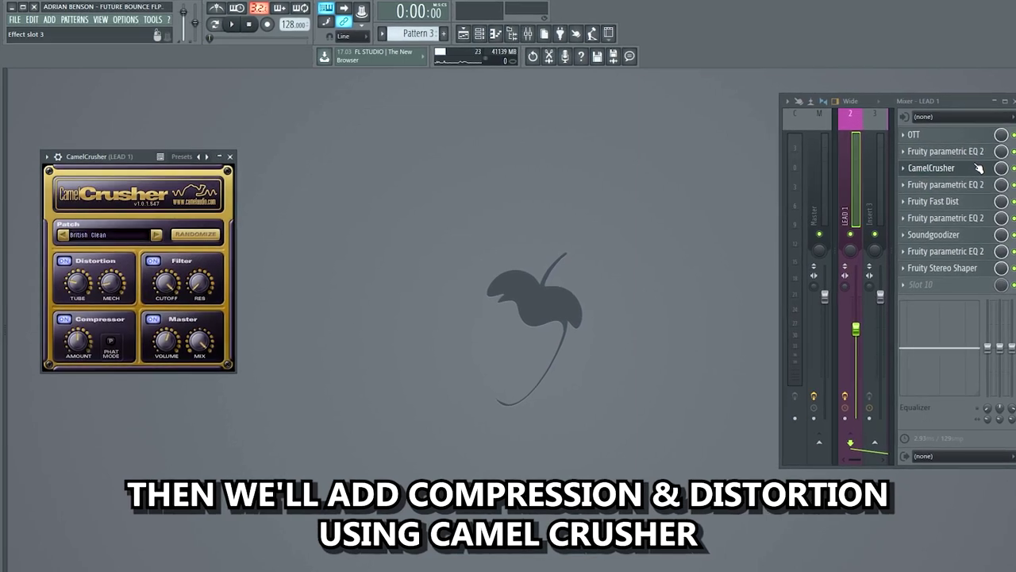
pyautogui.click(964, 183)
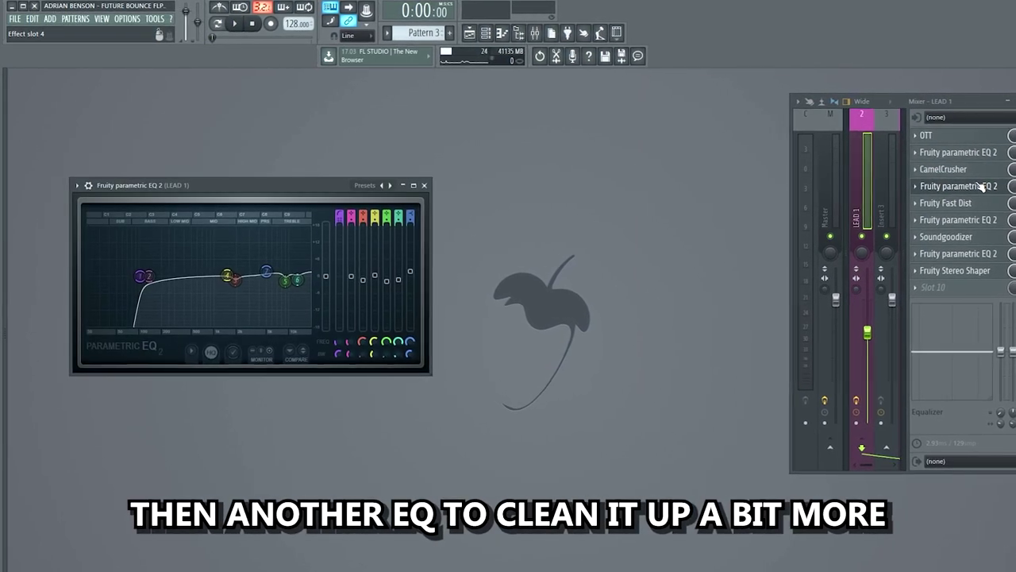
pyautogui.click(962, 201)
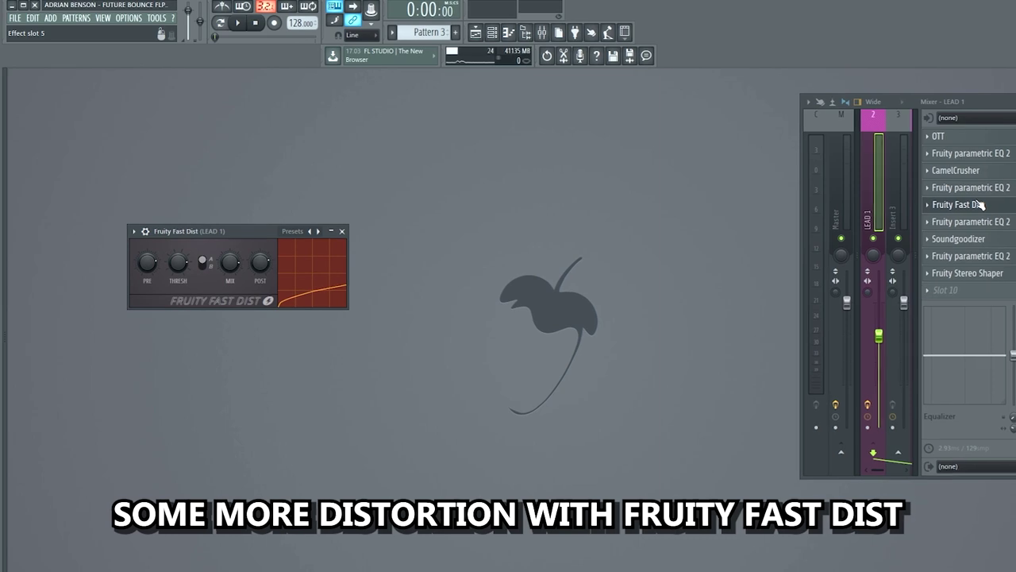
pyautogui.click(980, 222)
pyautogui.click(985, 242)
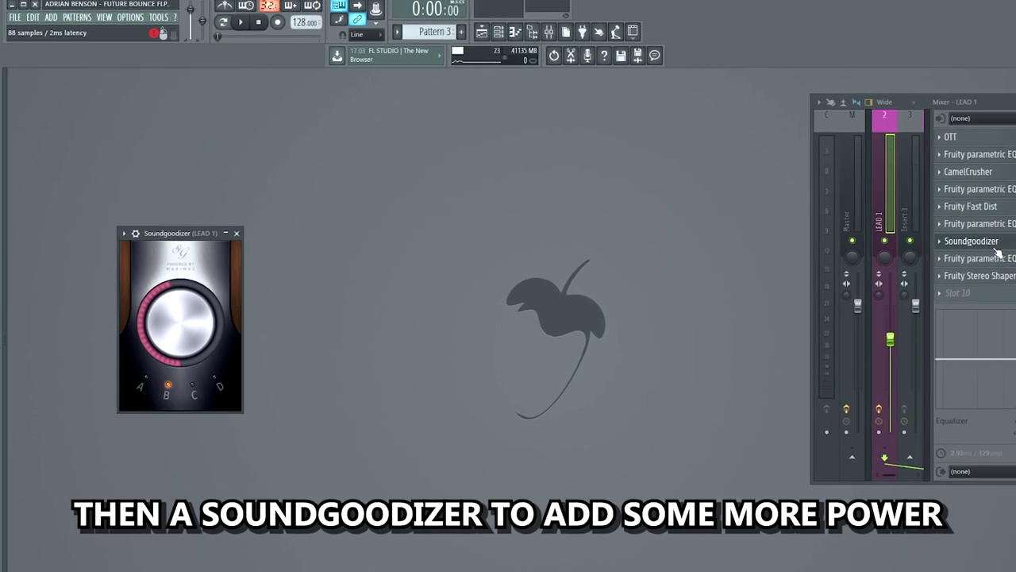
pyautogui.click(1001, 257)
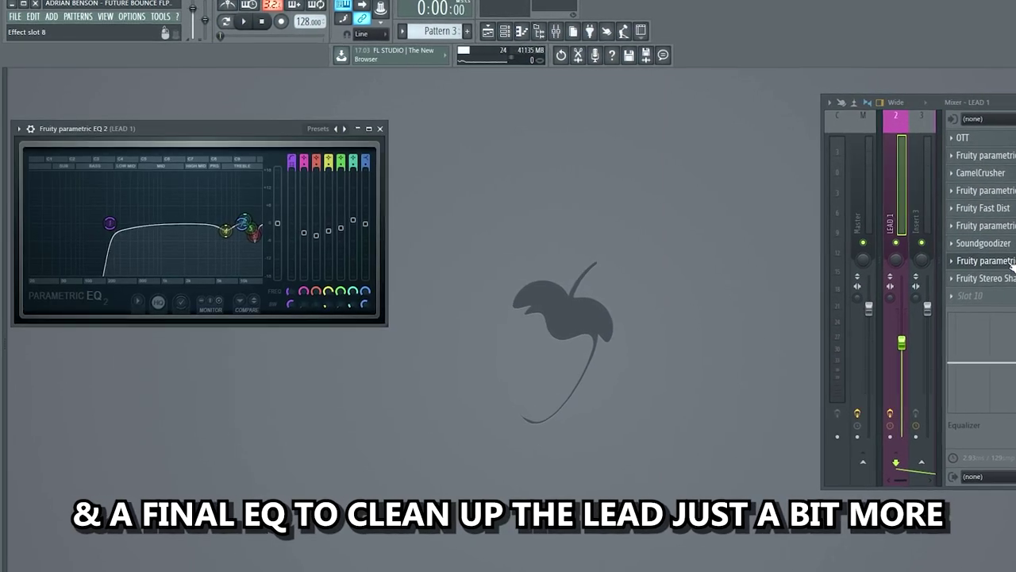
pyautogui.click(1008, 279)
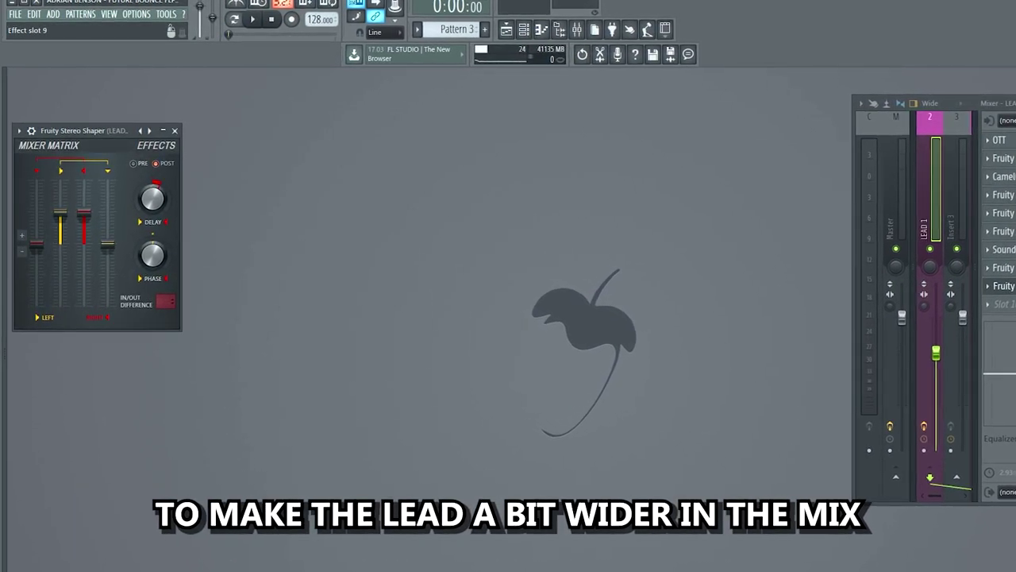
# Compare the lead's sound with the LEAD 1 track's effects bypassed and enabled.
pyautogui.click(925, 427)
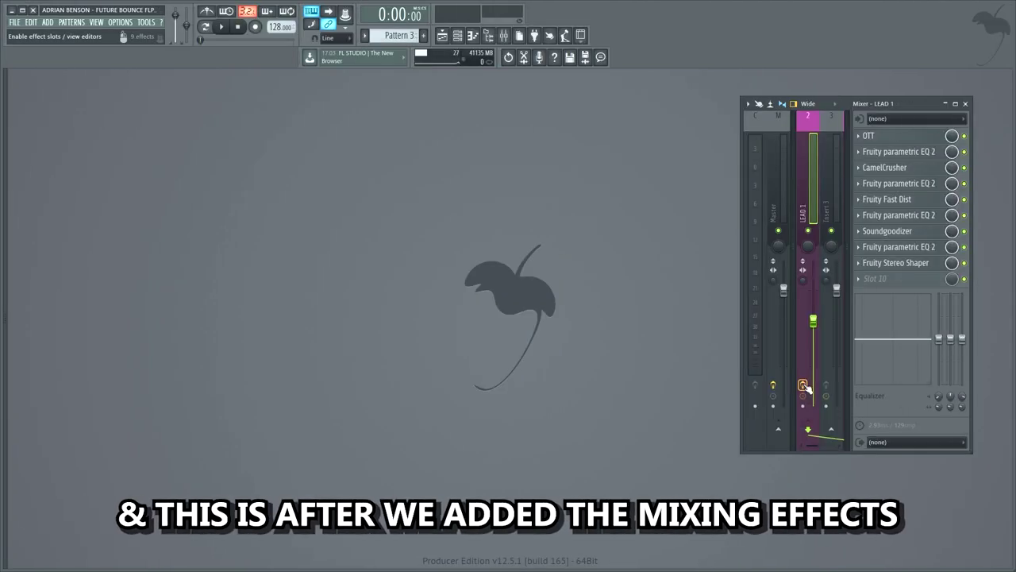
pyautogui.press('space')
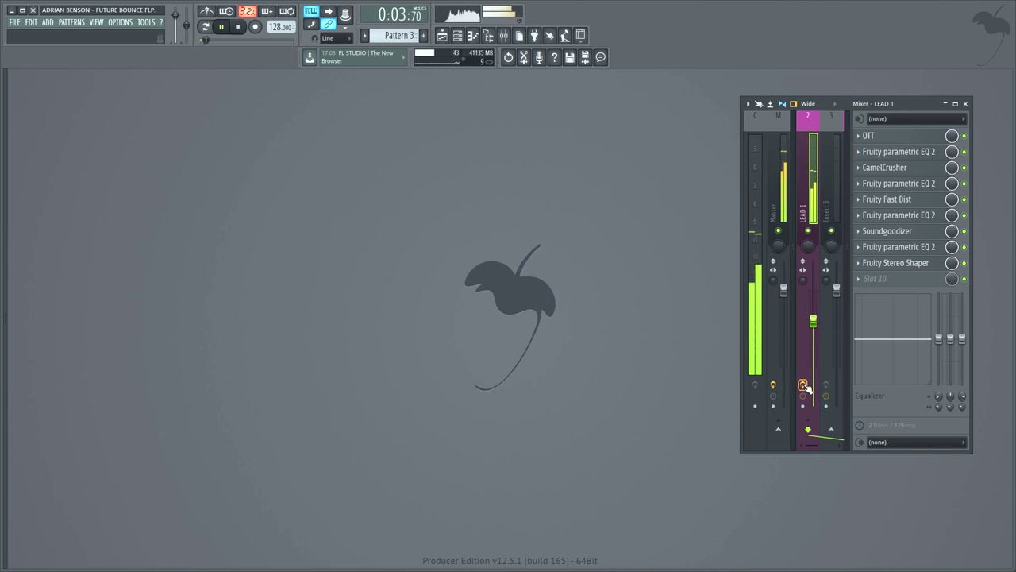
pyautogui.press('space')
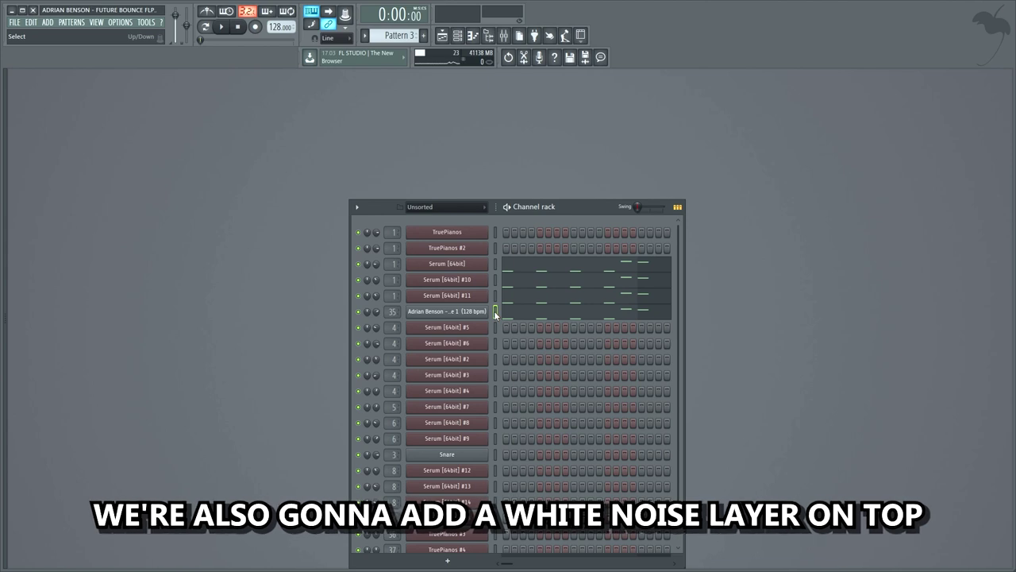
# Audition the lead with the added white noise layer, and the Serum harmony melody in Pattern 4.
pyautogui.press('z')
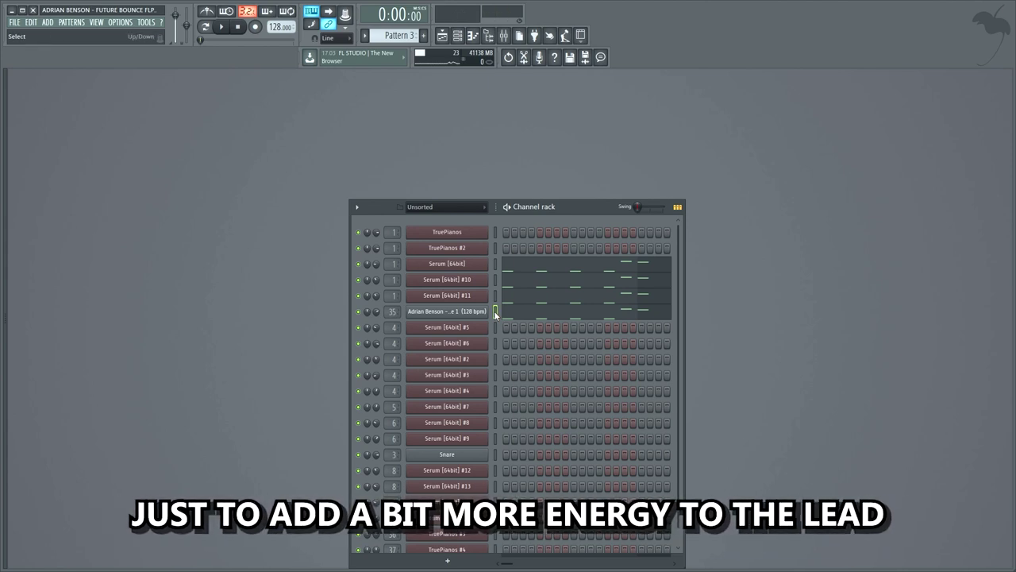
pyautogui.press('space')
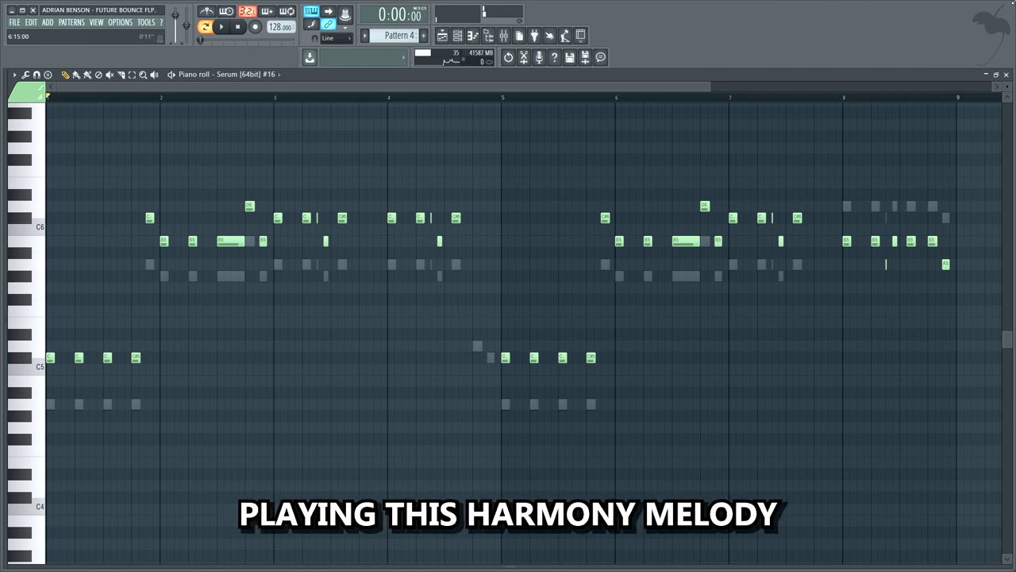
pyautogui.press('space')
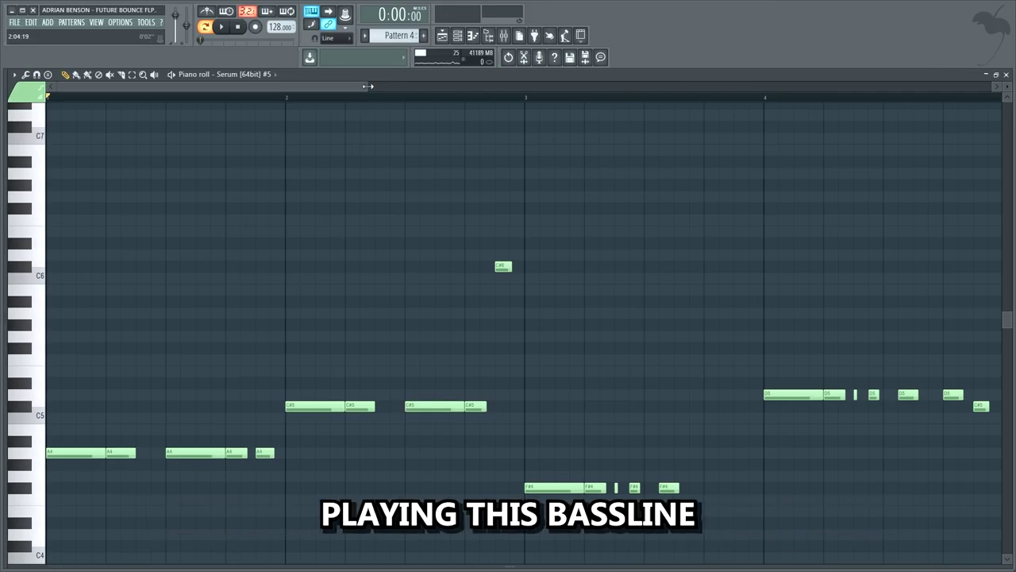
# Review the full bassline in Pattern 4 and audition its Serum bass layers individually, including the sub bass.
pyautogui.moveTo(368, 86); pyautogui.dragTo(725, 106)
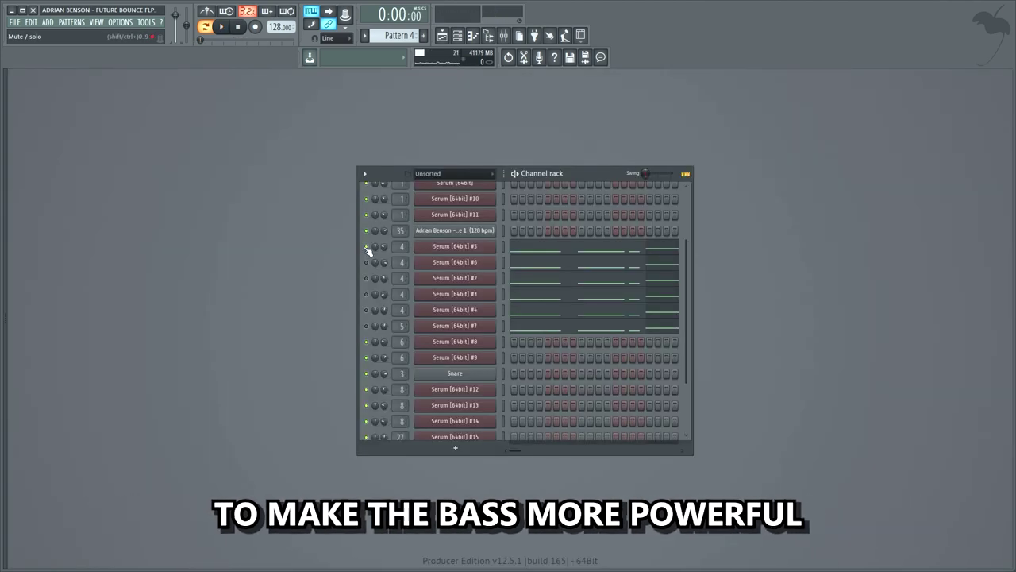
pyautogui.press('space')
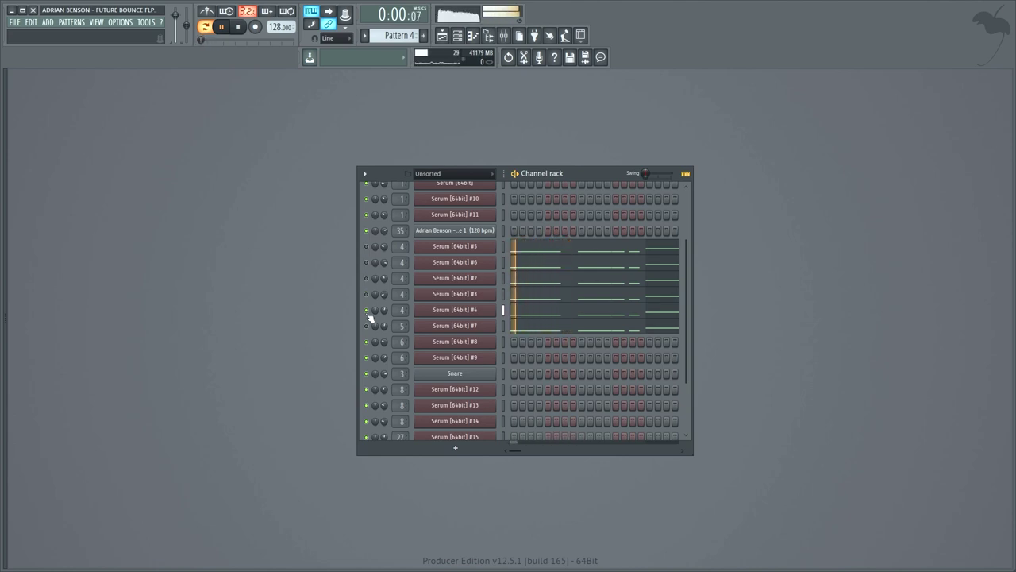
pyautogui.press('space')
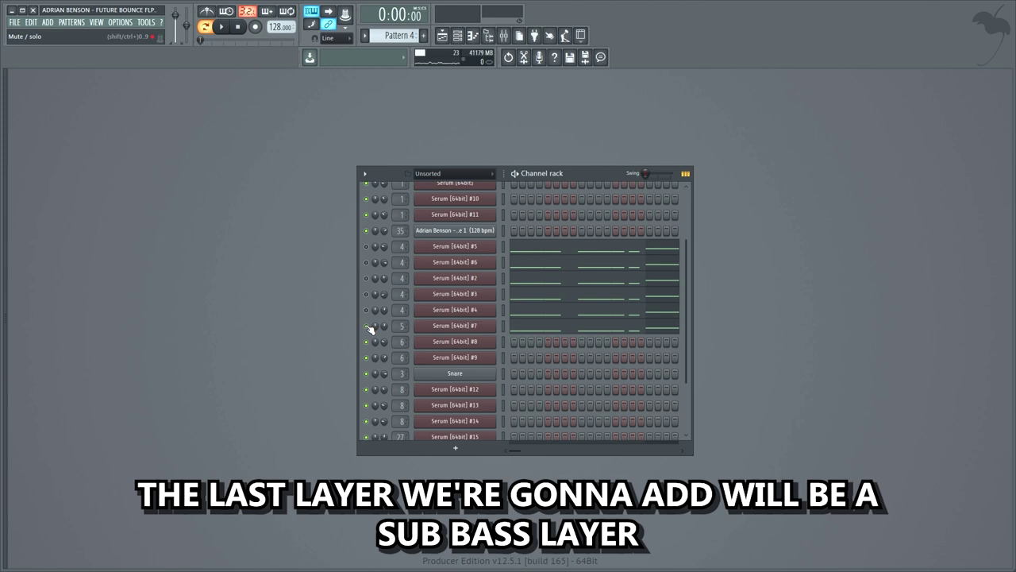
pyautogui.press('space')
pyautogui.press('space')
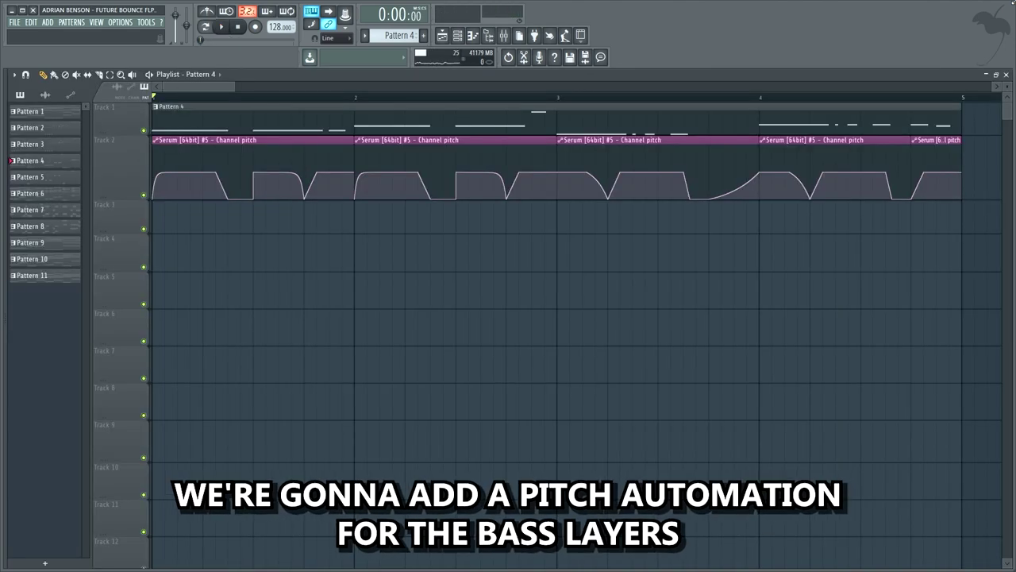
# Audition the Pattern 4 bassline with the Serum #5 channel pitch automation on Track 2.
pyautogui.press('space')
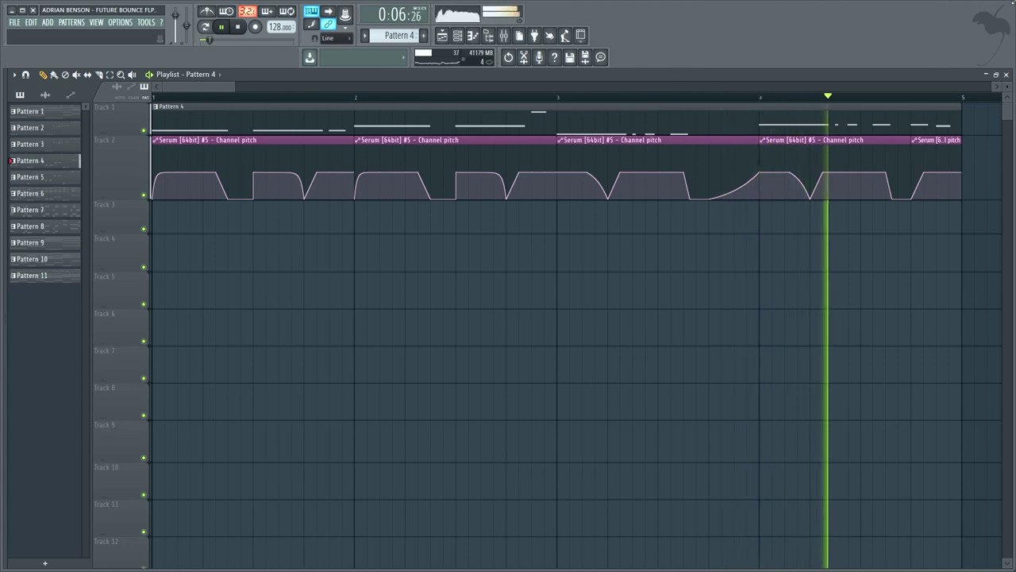
pyautogui.press('space')
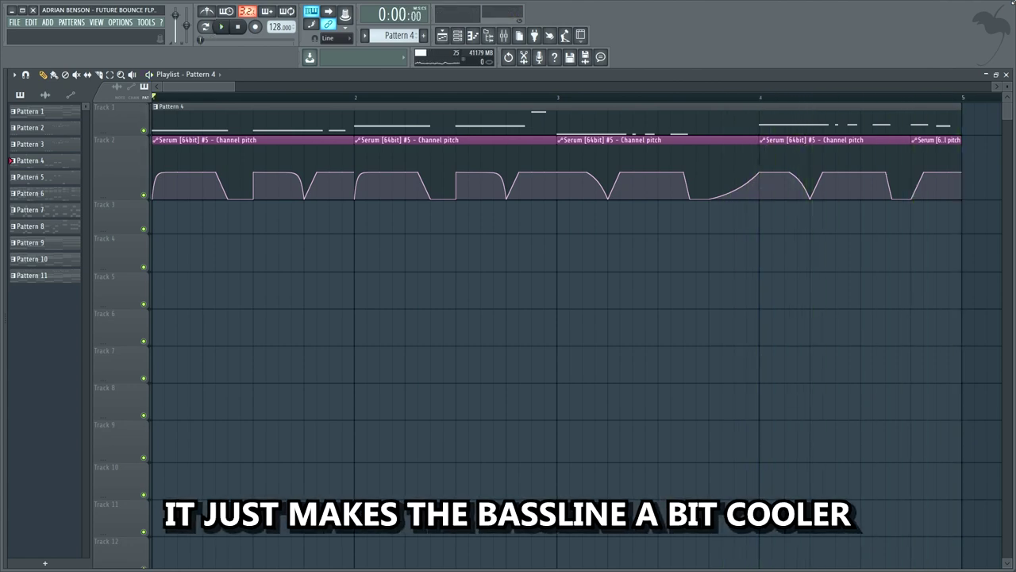
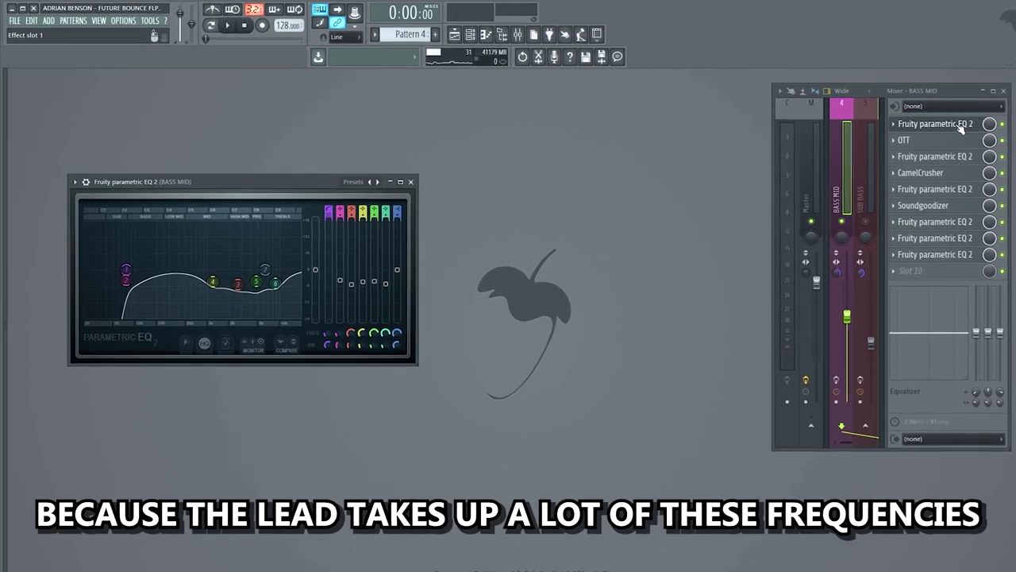
# Examine the settings of each effect on the BASS MID mixer track, from OTT through the last Fruity parametric EQ 2.
pyautogui.click(978, 141)
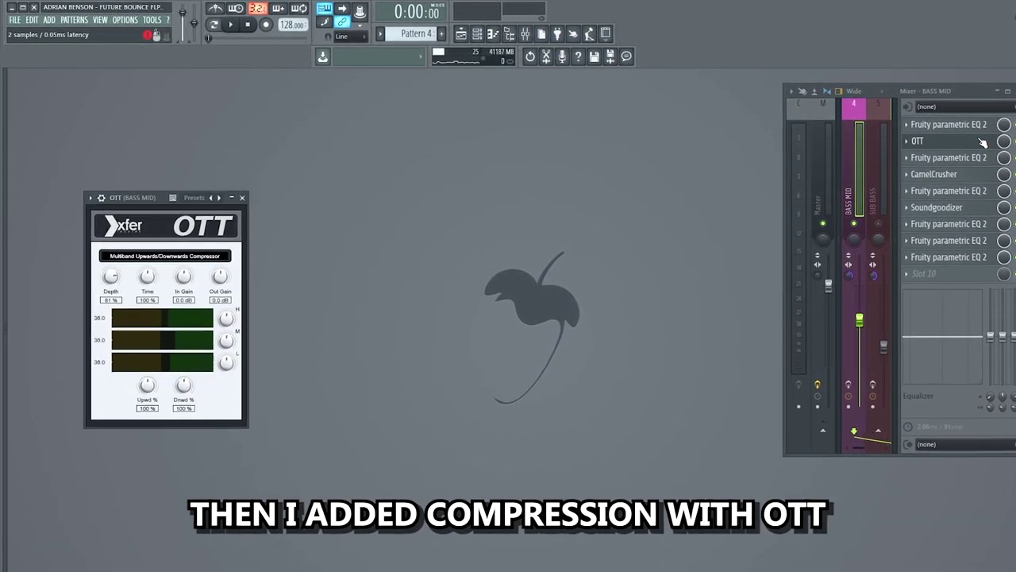
pyautogui.click(984, 158)
pyautogui.click(982, 174)
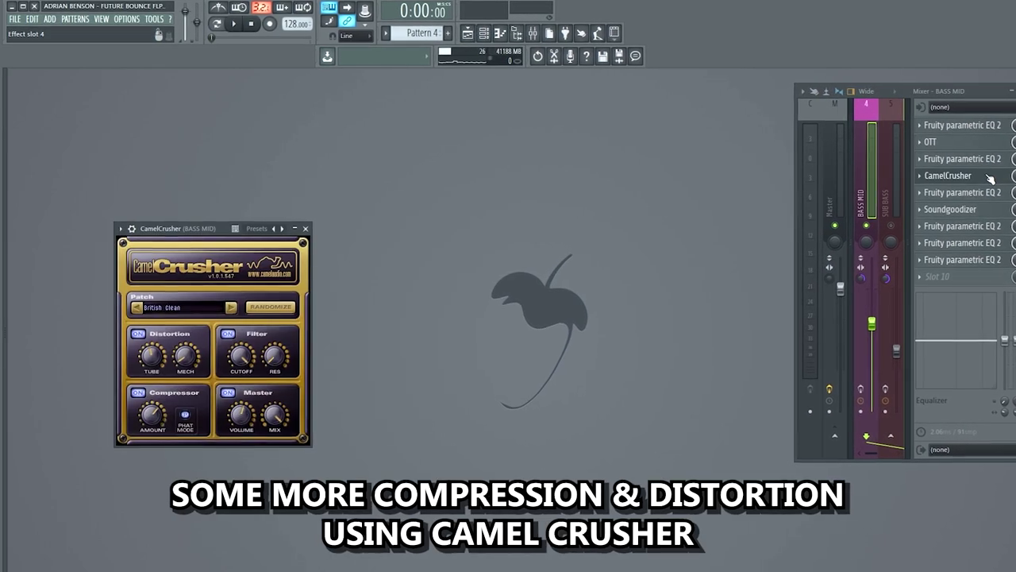
pyautogui.click(999, 193)
pyautogui.click(999, 212)
pyautogui.click(1004, 230)
pyautogui.click(1006, 247)
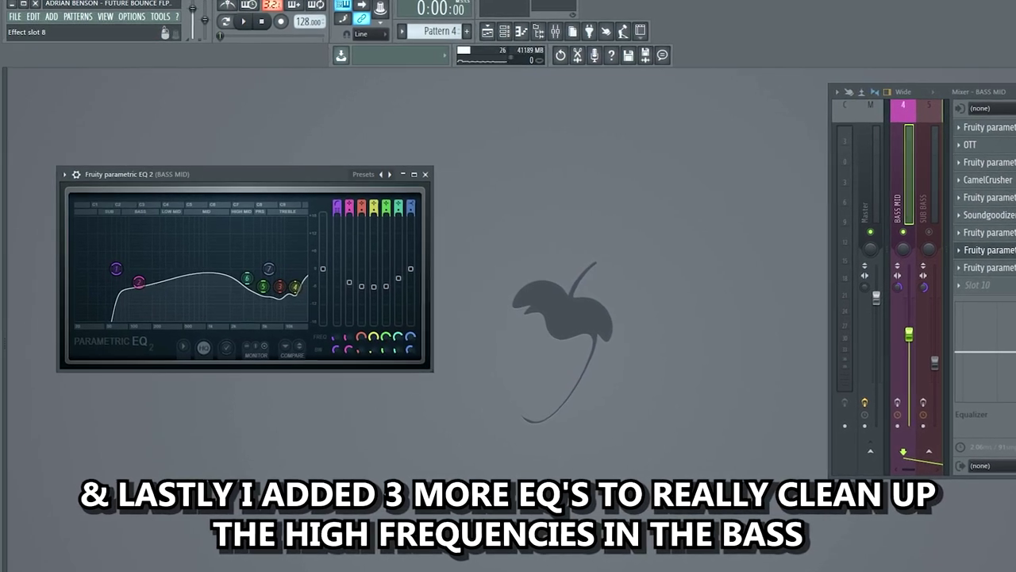
pyautogui.click(1007, 266)
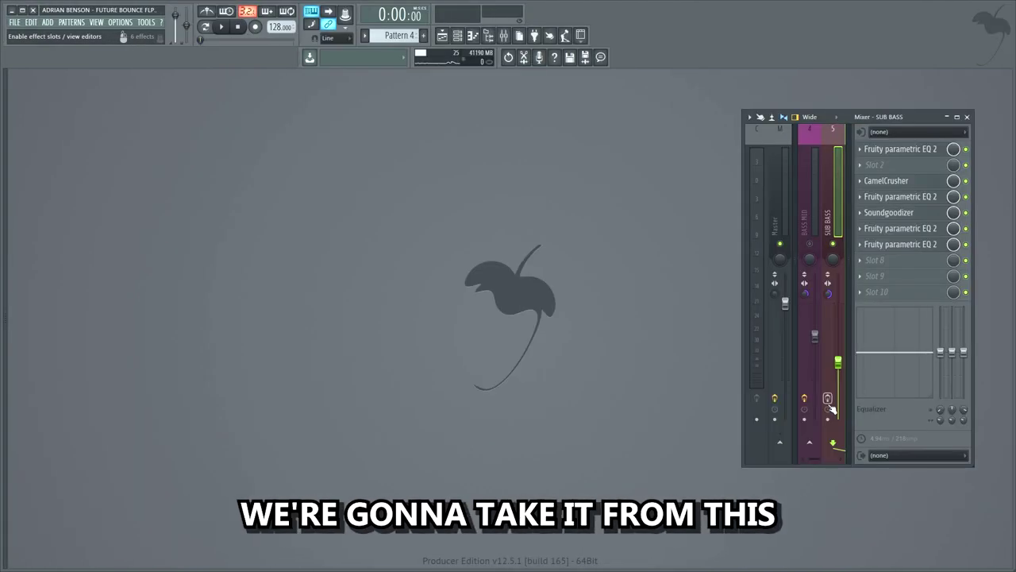
# Audition the sub bass and examine the SUB BASS track's equalizers and Soundgoodizer that follow CamelCrusher.
pyautogui.press('space')
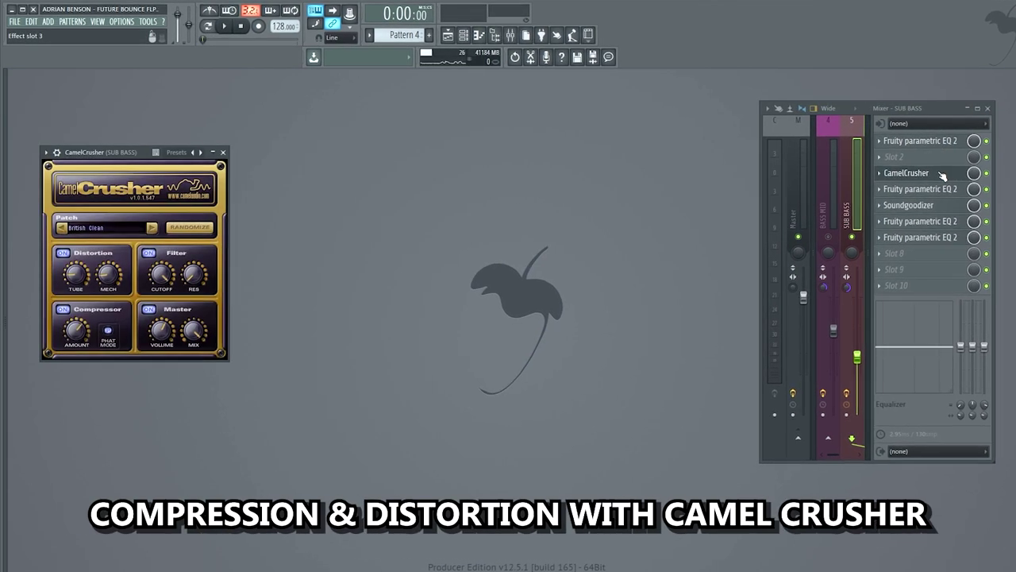
pyautogui.click(943, 190)
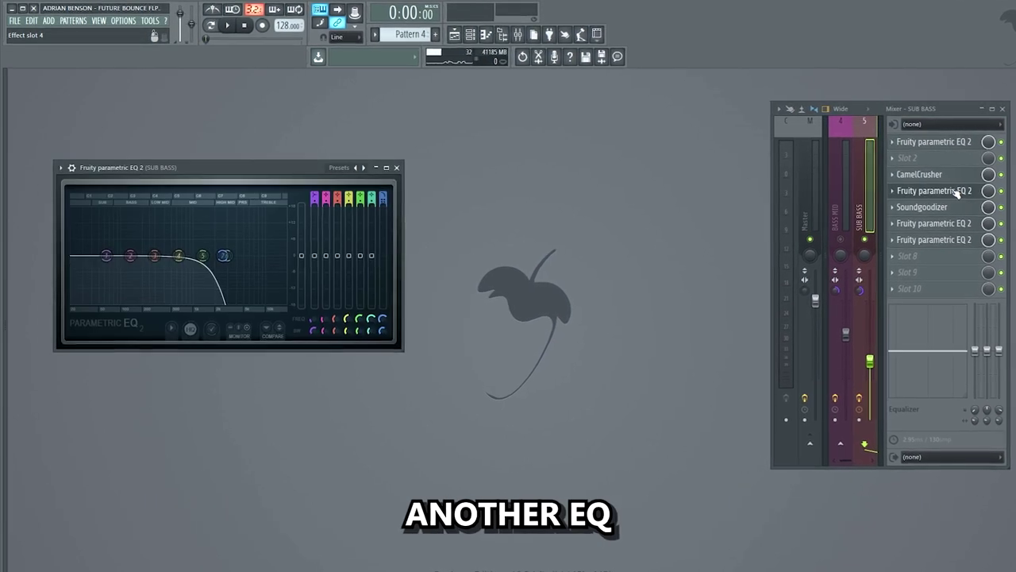
pyautogui.click(937, 207)
pyautogui.click(940, 224)
pyautogui.click(951, 240)
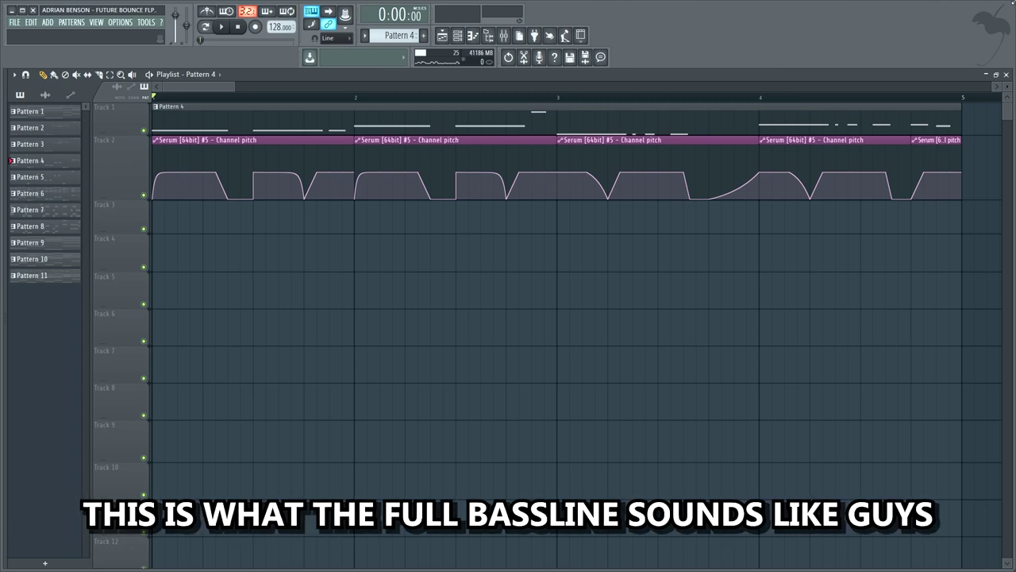
# Audition the full bassline in Pattern 4 and the Serum #8 stab notes in Pattern 5.
pyautogui.press('space')
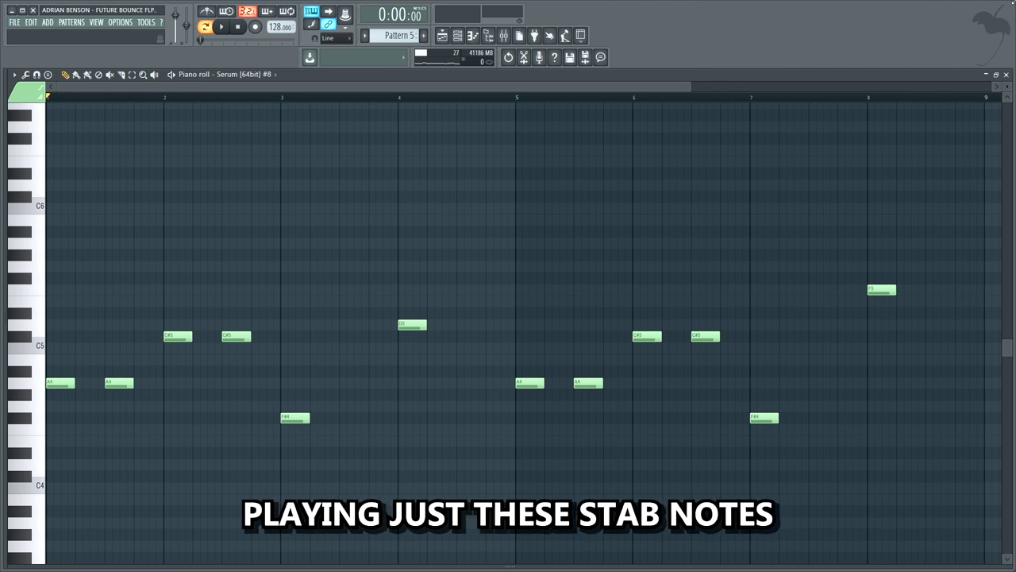
pyautogui.press('space')
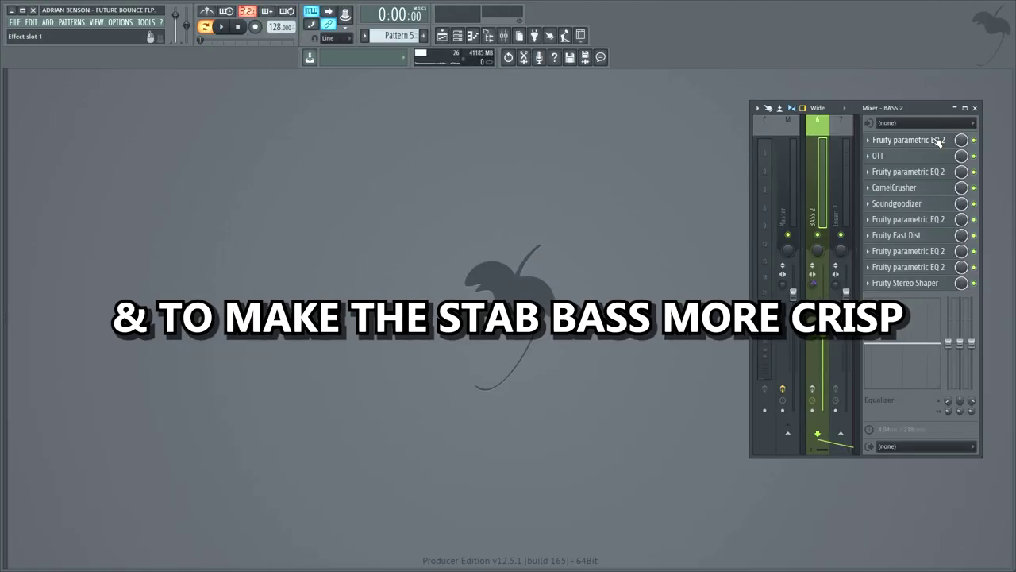
# Examine every effect on the BASS 2 mixer track, from the first equalizer to Fruity Stereo Shaper, and audition the stab bass.
pyautogui.click(938, 140)
pyautogui.click(925, 156)
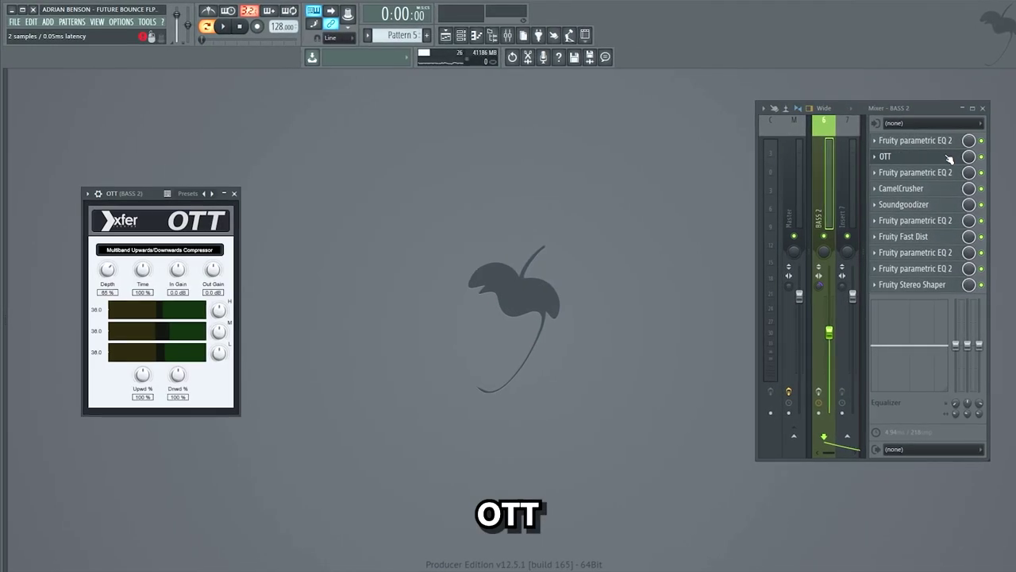
pyautogui.click(938, 171)
pyautogui.click(953, 189)
pyautogui.click(953, 205)
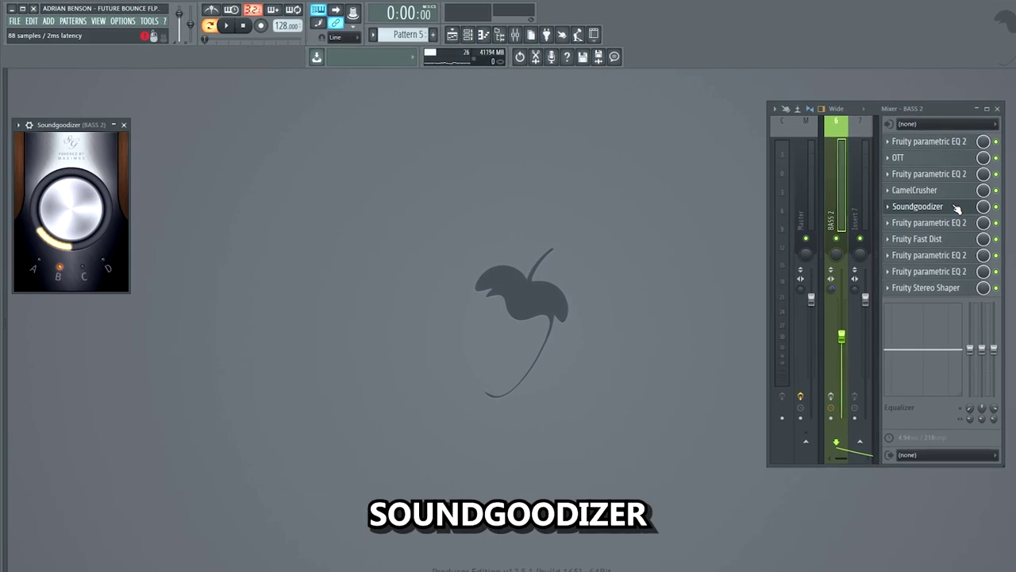
pyautogui.click(948, 221)
pyautogui.click(923, 240)
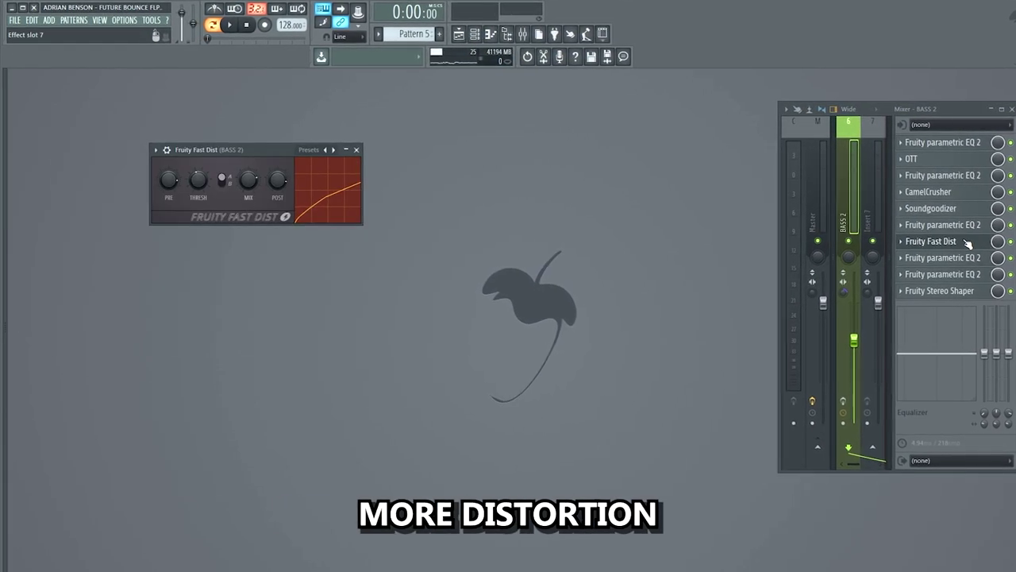
pyautogui.click(937, 256)
pyautogui.click(946, 272)
pyautogui.click(959, 292)
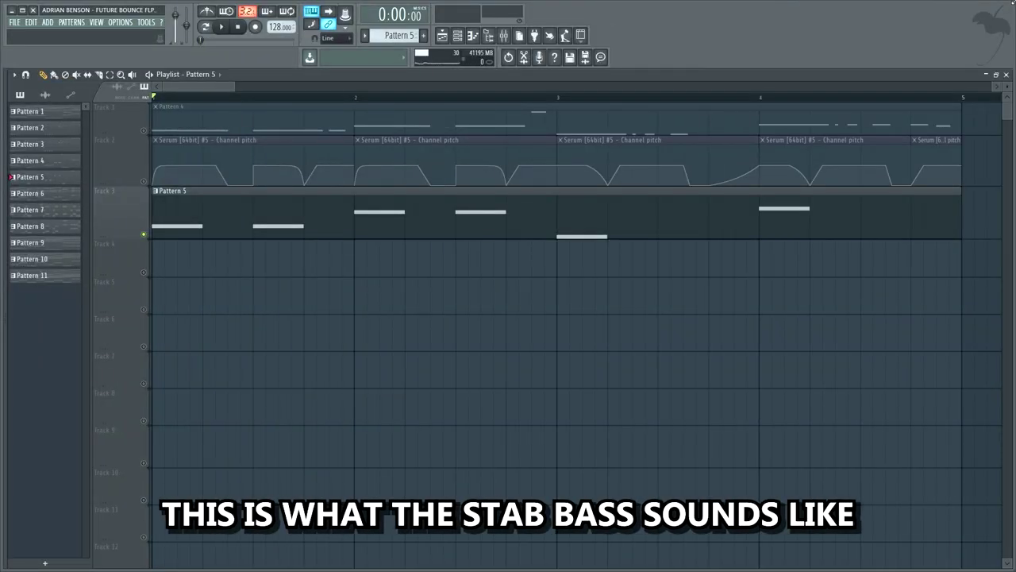
pyautogui.press('space')
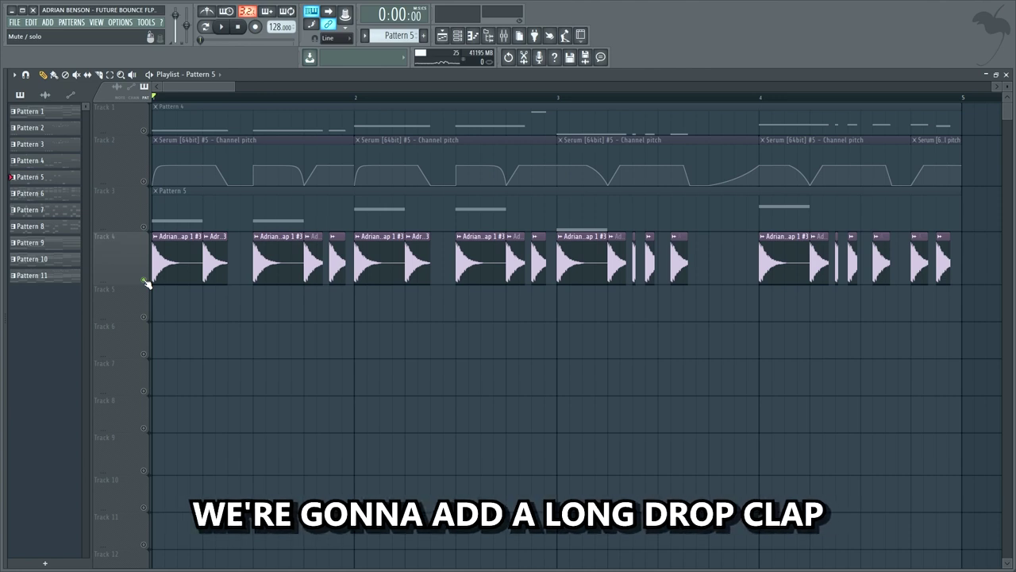
# Audition the long drop clap layer on Track 4 alone and compare the bassline without and with it.
pyautogui.press('space')
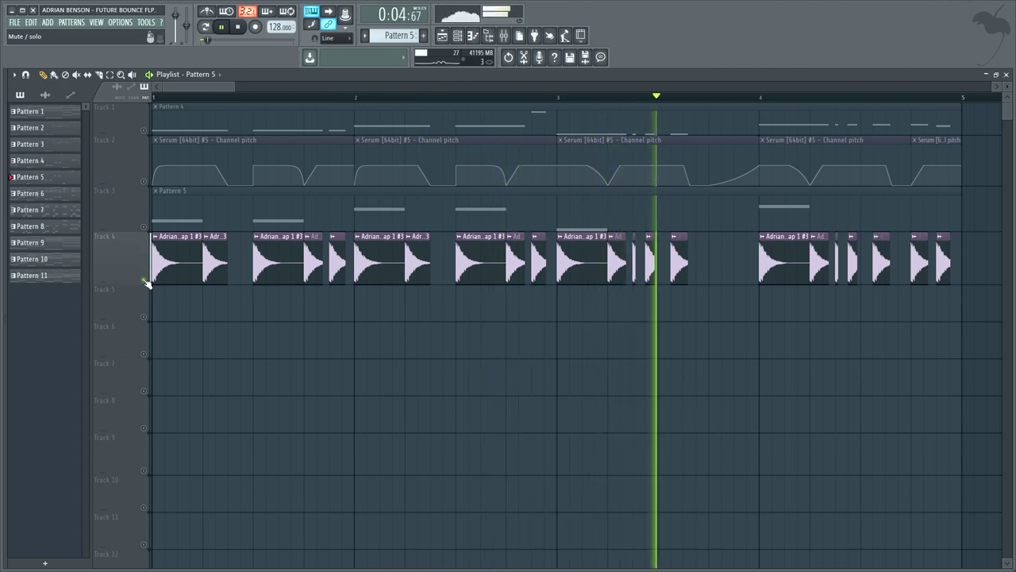
pyautogui.click(143, 281)
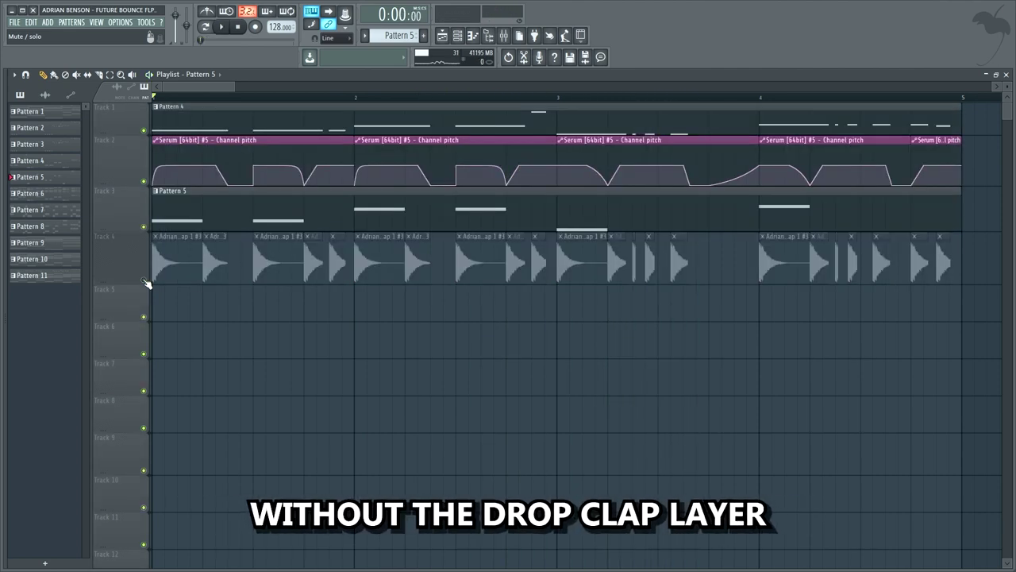
pyautogui.press('space')
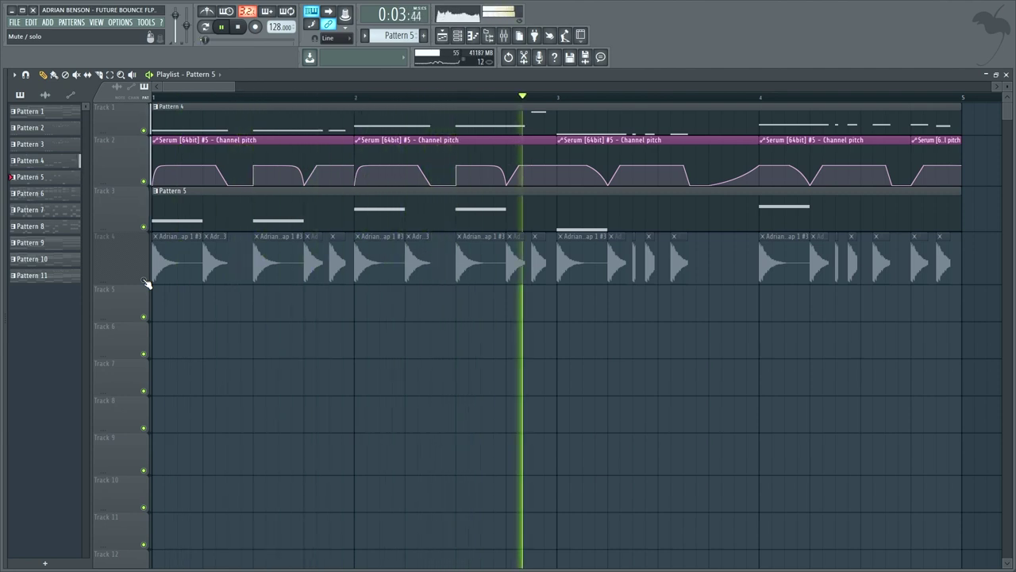
pyautogui.click(143, 281)
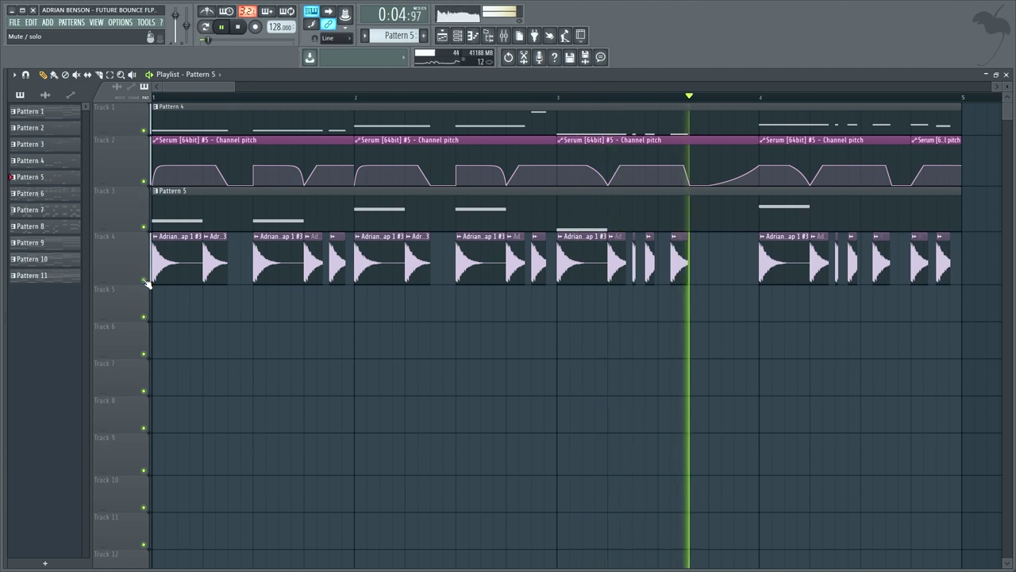
pyautogui.press('space')
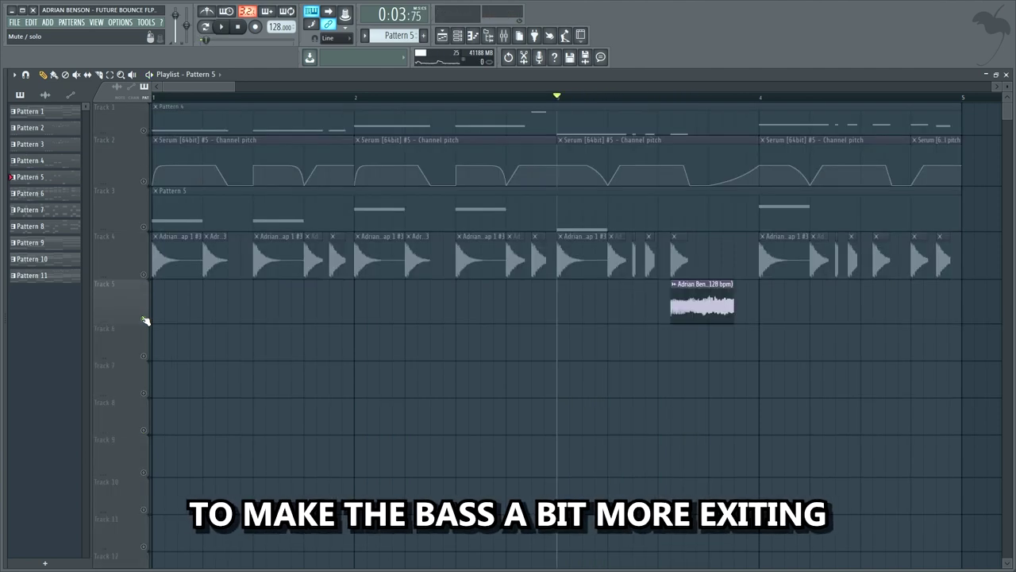
# Audition the audio clip added on Track 5, and the combined arrangement of lead, bass, stab and clap layers.
pyautogui.press('space')
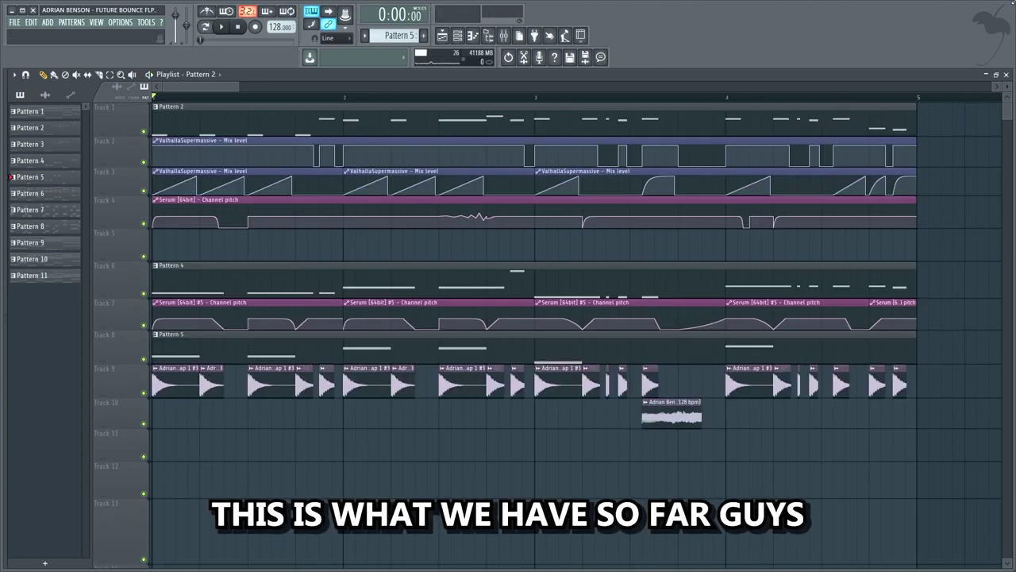
pyautogui.press('space')
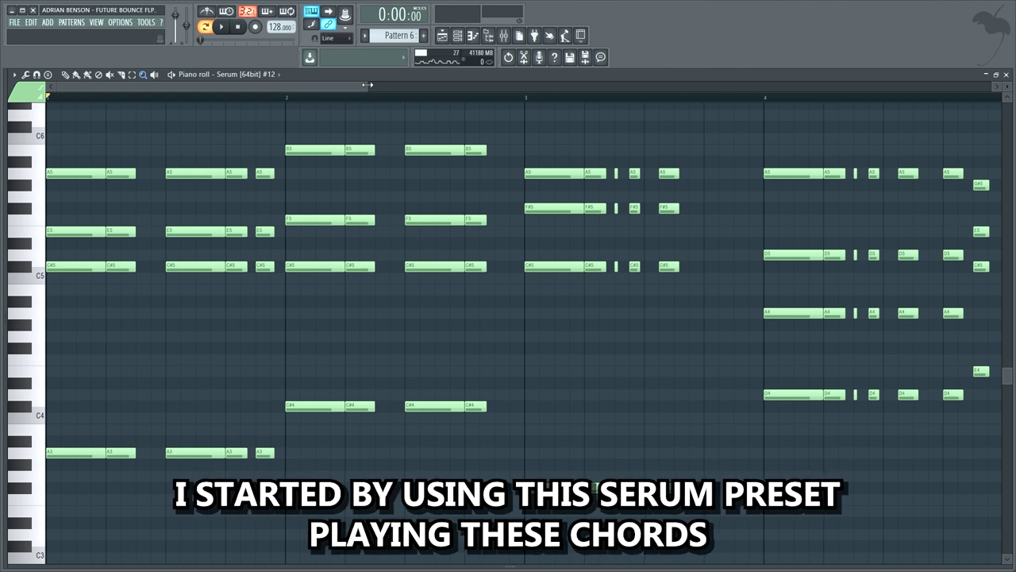
# Audition the Pattern 6 chords on Serum #12 and the added layers on Serum #13 and #14.
pyautogui.press('space')
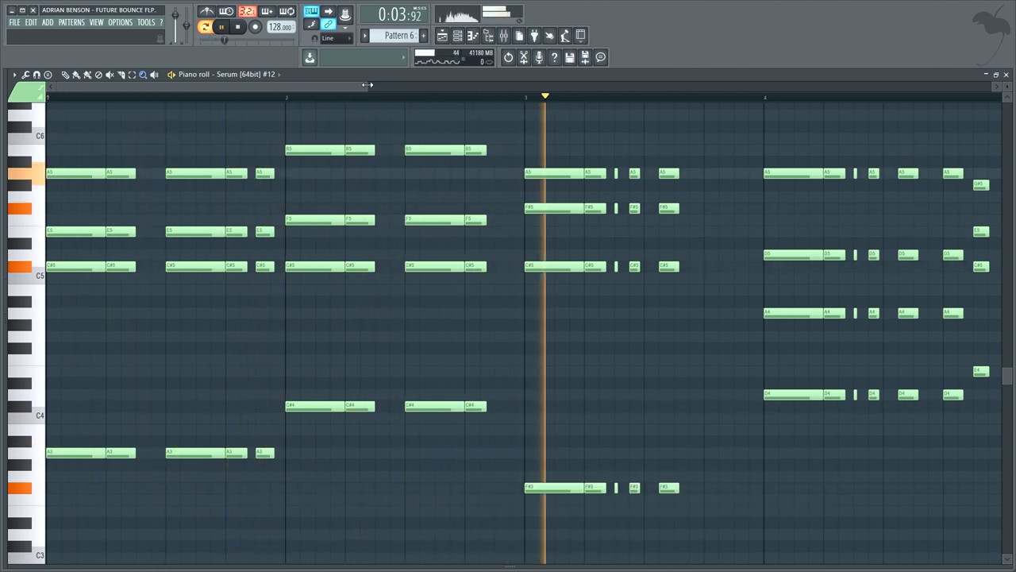
pyautogui.moveTo(367, 84); pyautogui.dragTo(716, 40)
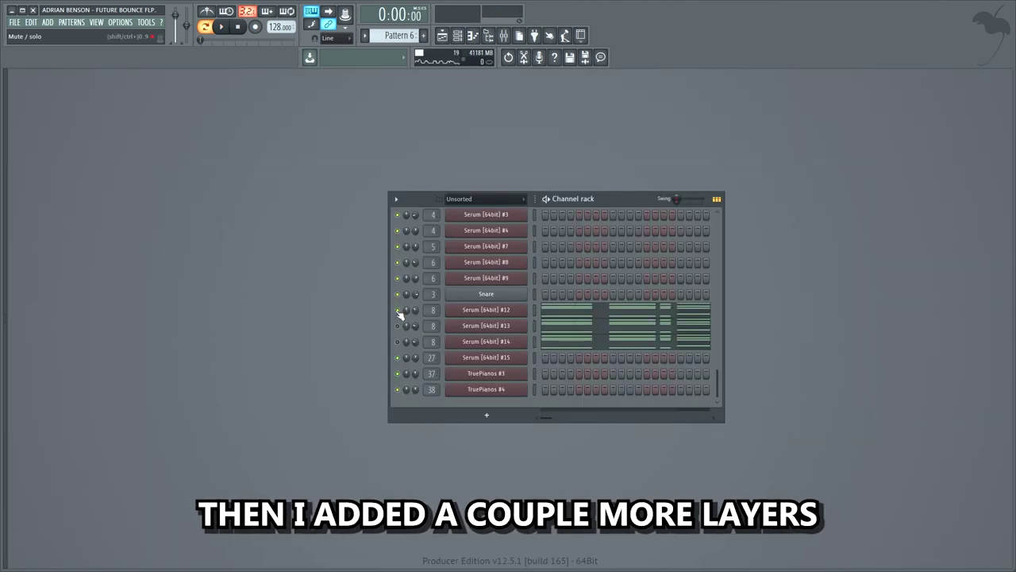
pyautogui.press('space')
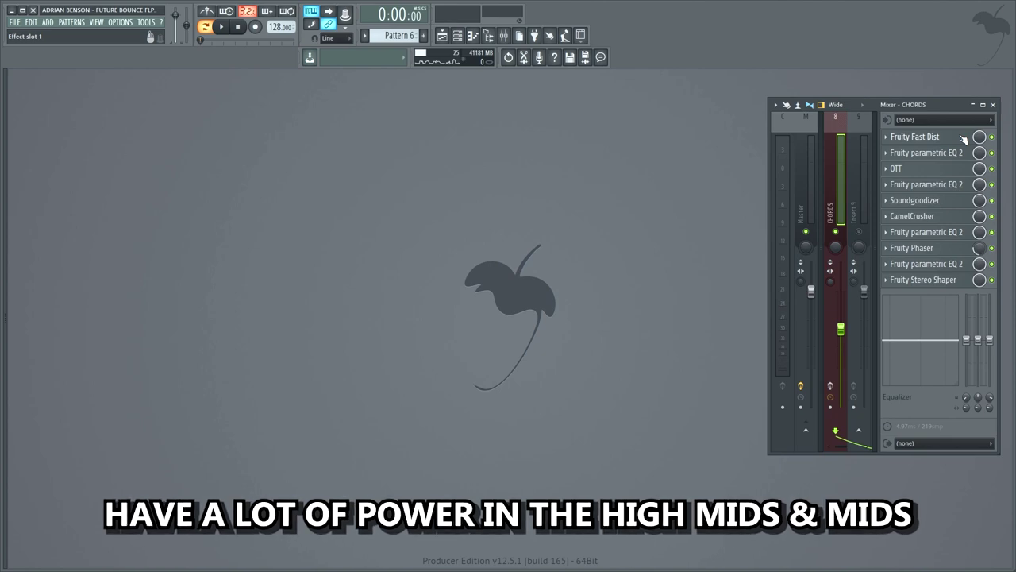
# Examine the CHORDS mixer track's effects from Fruity Fast Dist through Fruity Phaser, and audition the chords.
pyautogui.click(963, 137)
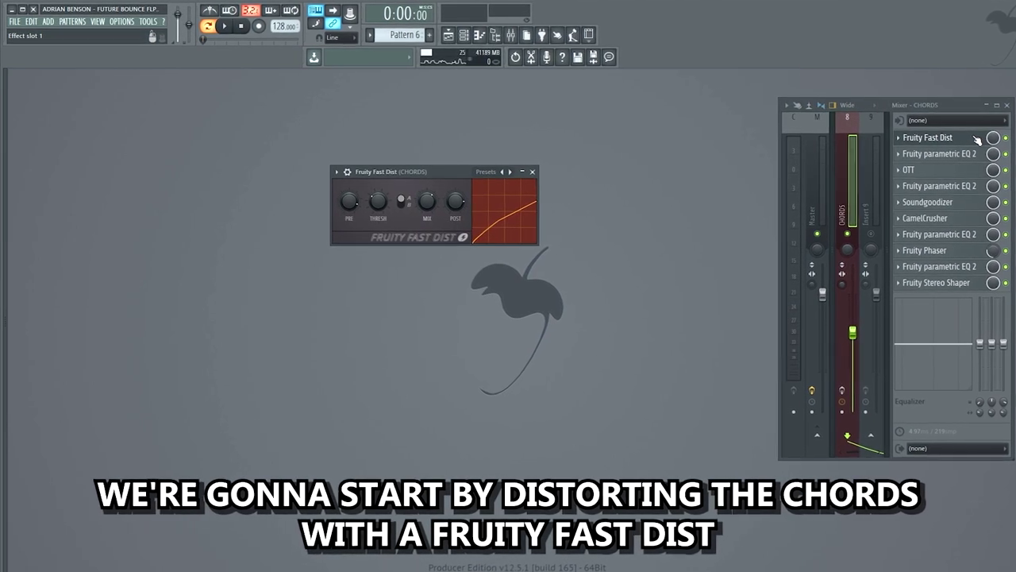
pyautogui.click(981, 154)
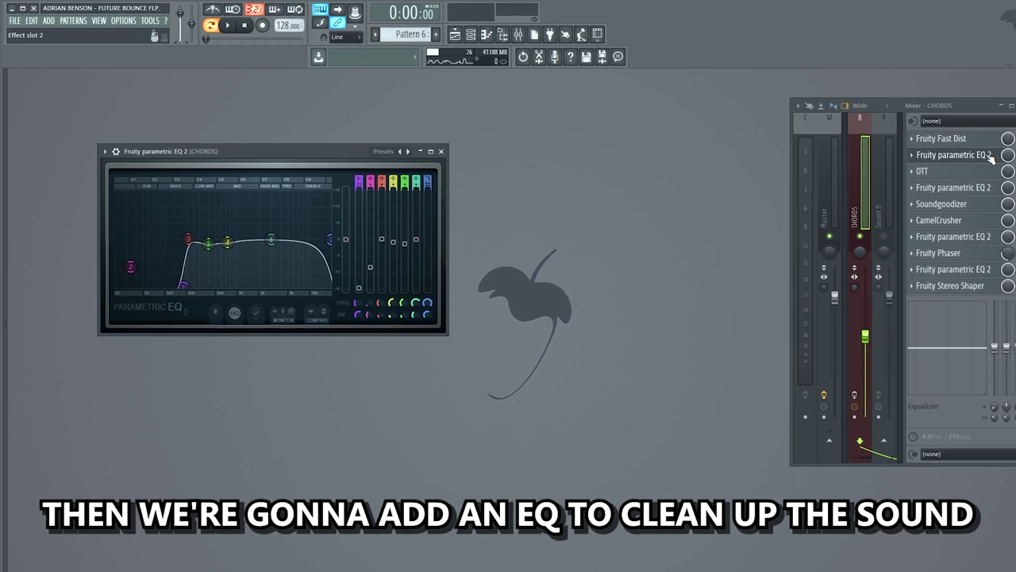
pyautogui.click(988, 170)
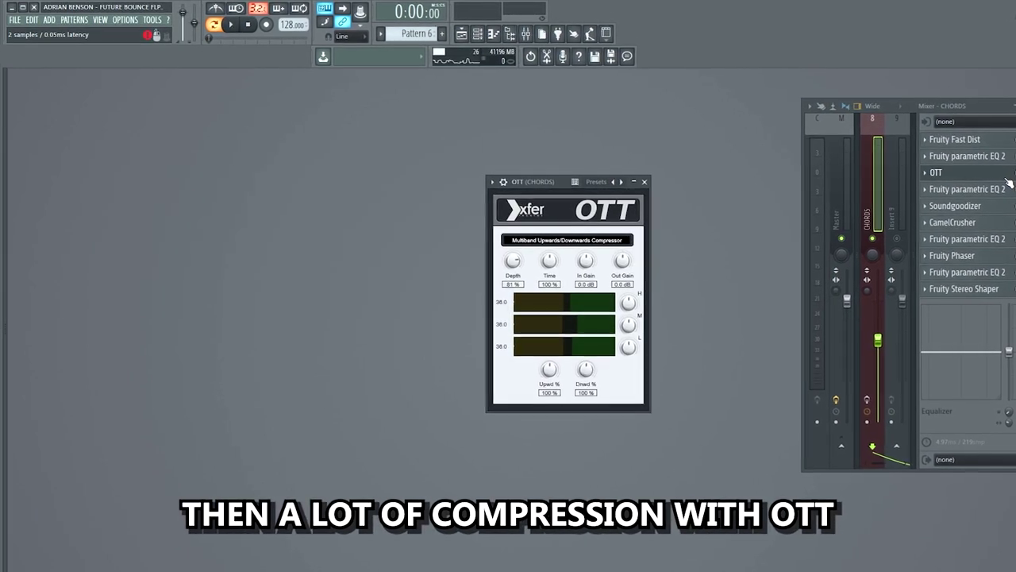
pyautogui.click(994, 187)
pyautogui.click(998, 206)
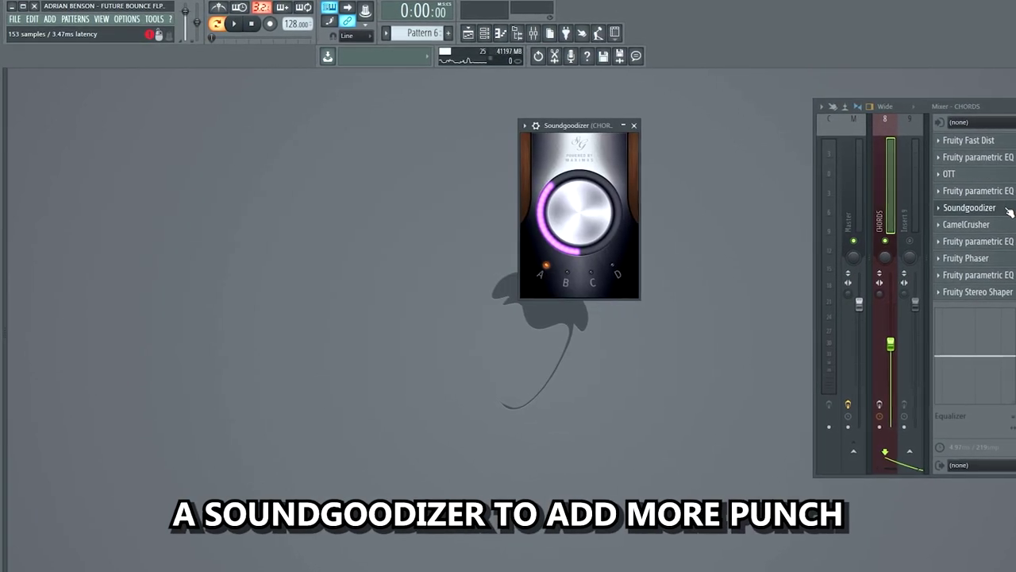
pyautogui.click(974, 225)
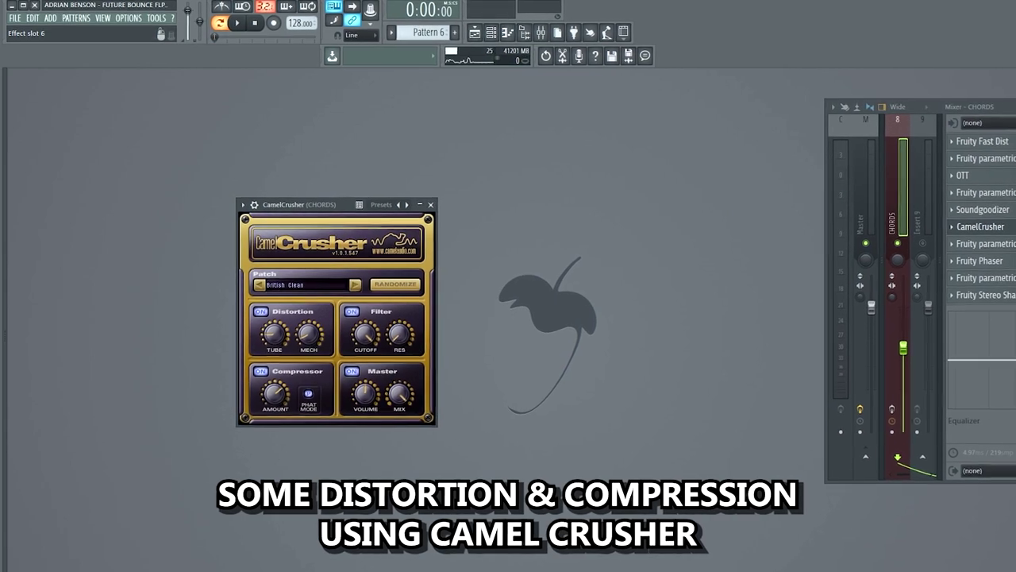
pyautogui.click(988, 244)
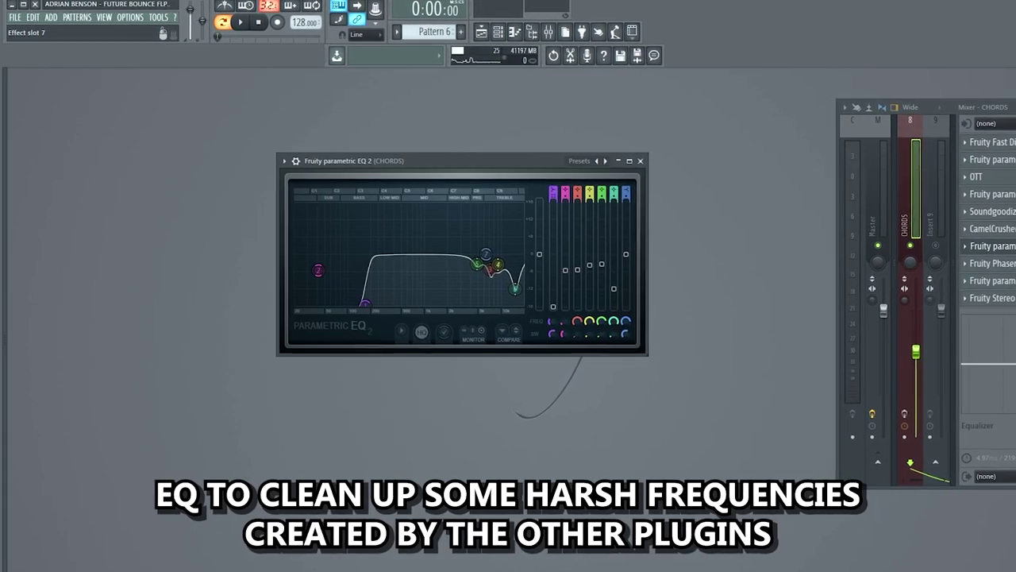
pyautogui.click(992, 263)
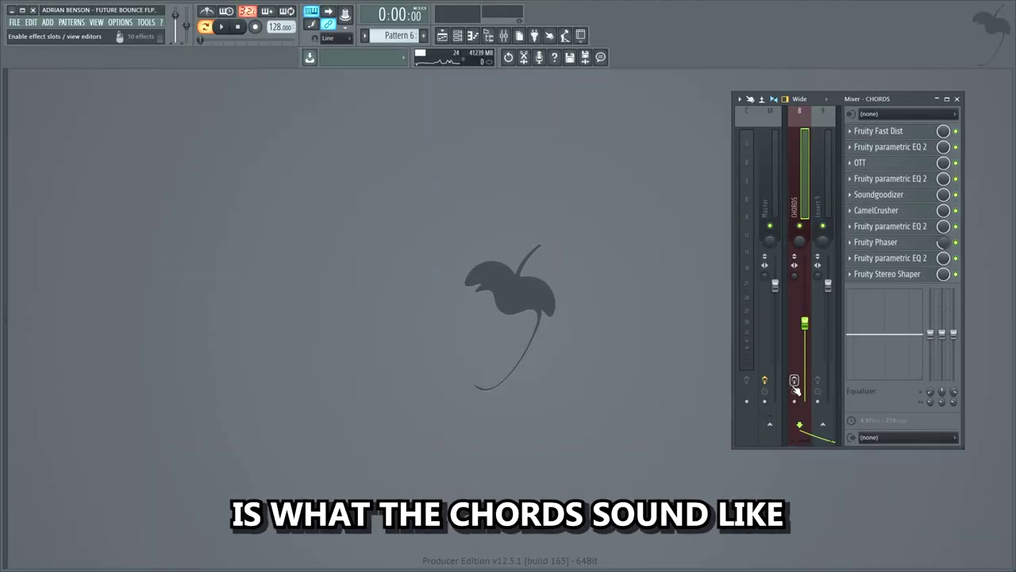
pyautogui.press('space')
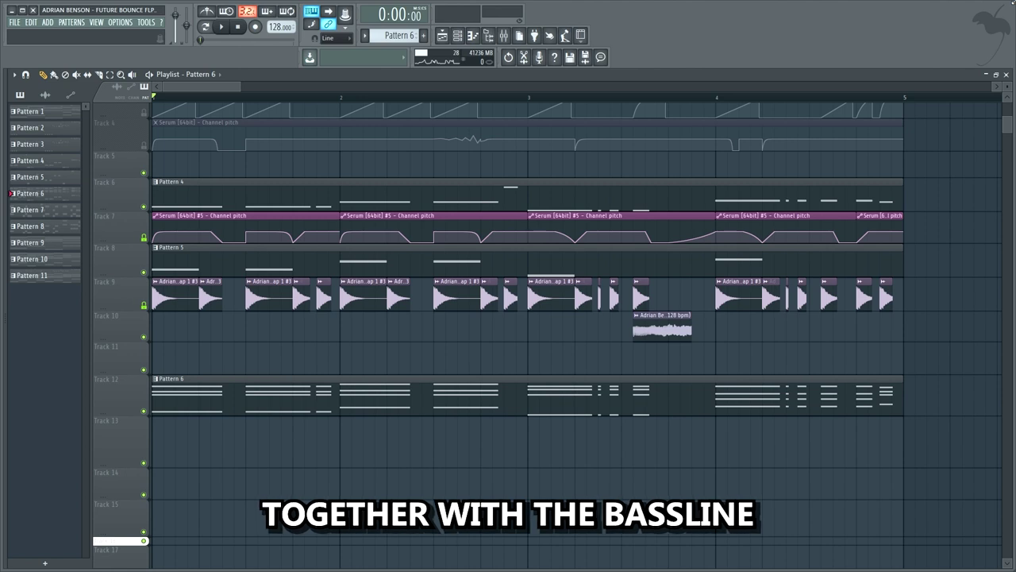
# Audition the Pattern 6 chords together with the bassline, stab bass and clap layers.
pyautogui.press('space')
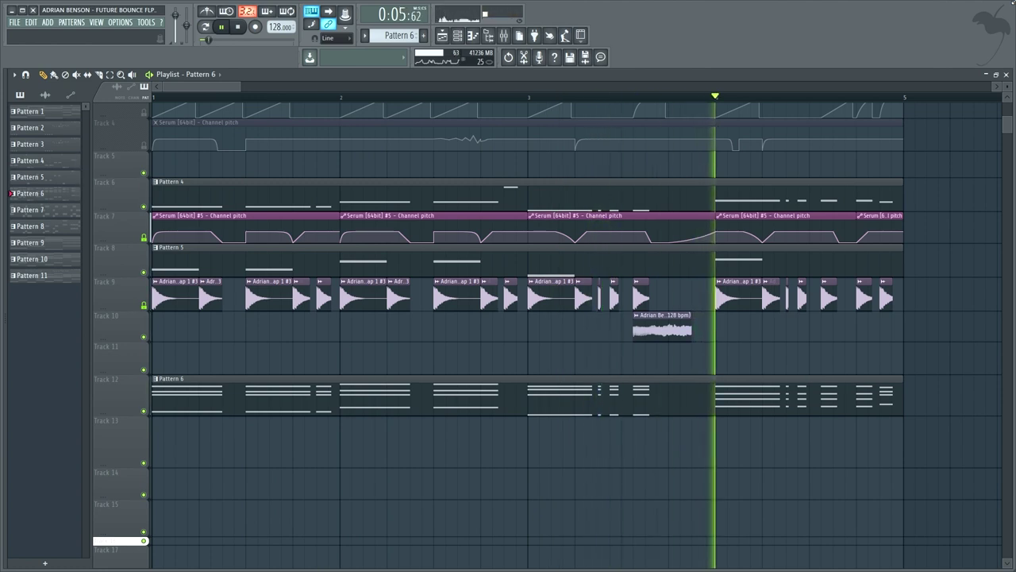
pyautogui.press('space')
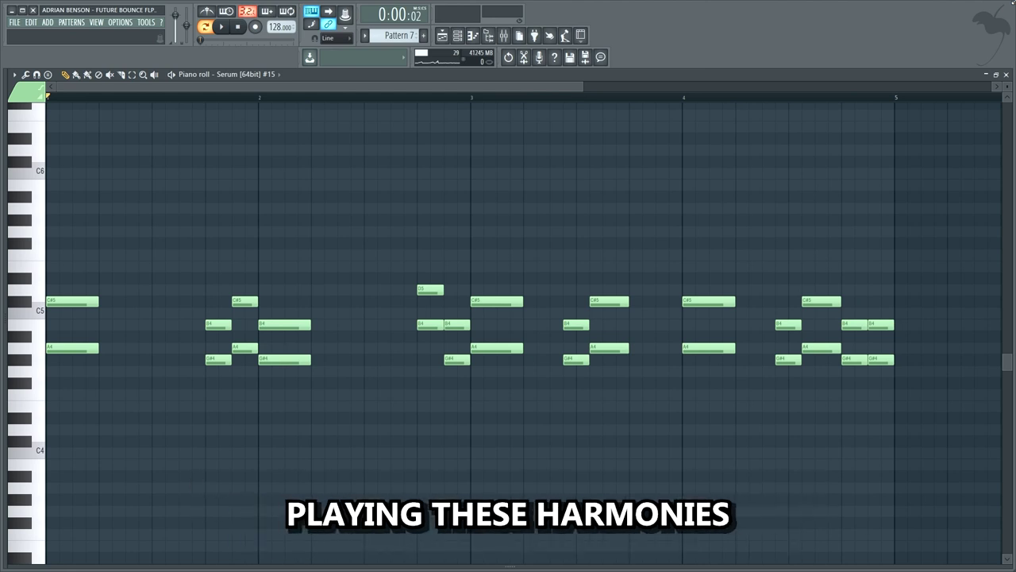
# Audition the Pattern 7 harmonies on Serum #15, alone and with the filter cutoff automation on Track 14, and check them against the other layers.
pyautogui.press('space')
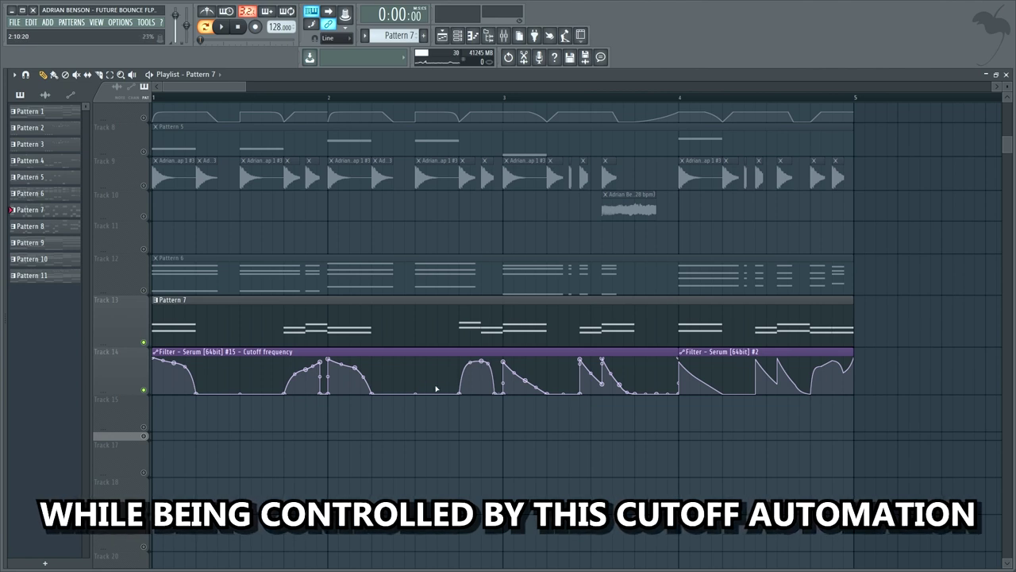
pyautogui.press('space')
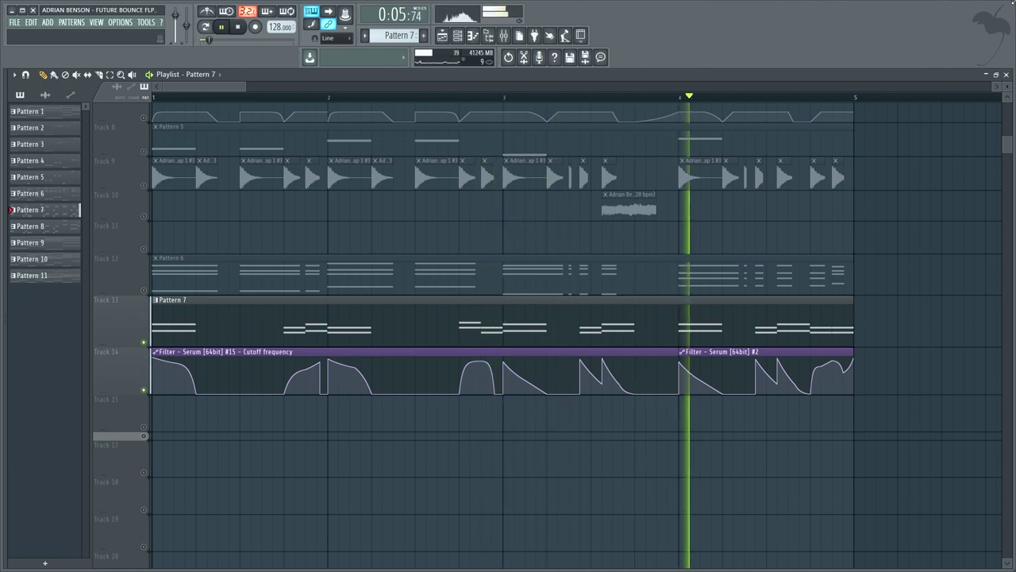
pyautogui.press('space')
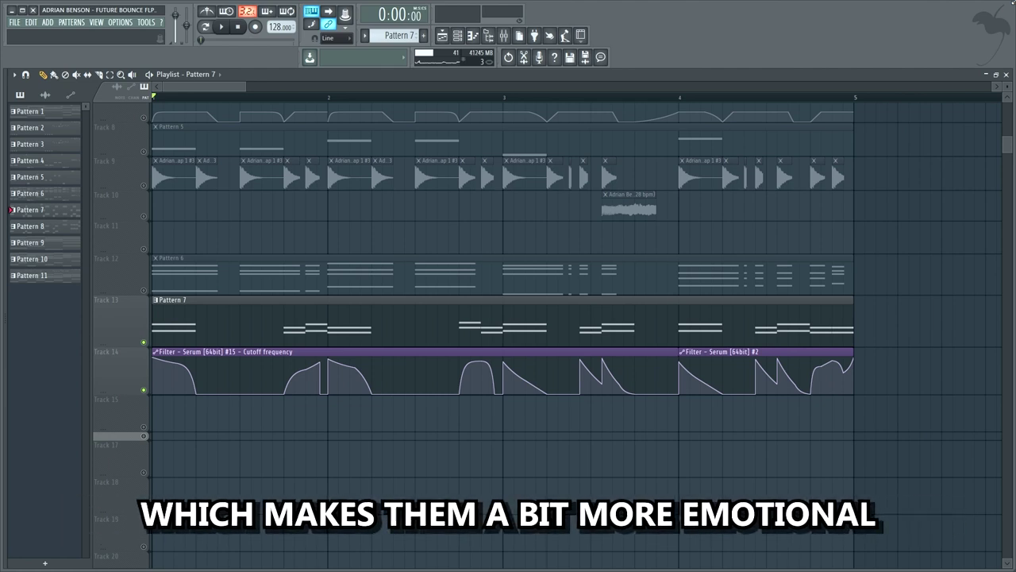
pyautogui.scroll(2, 508, 318)
pyautogui.press('space')
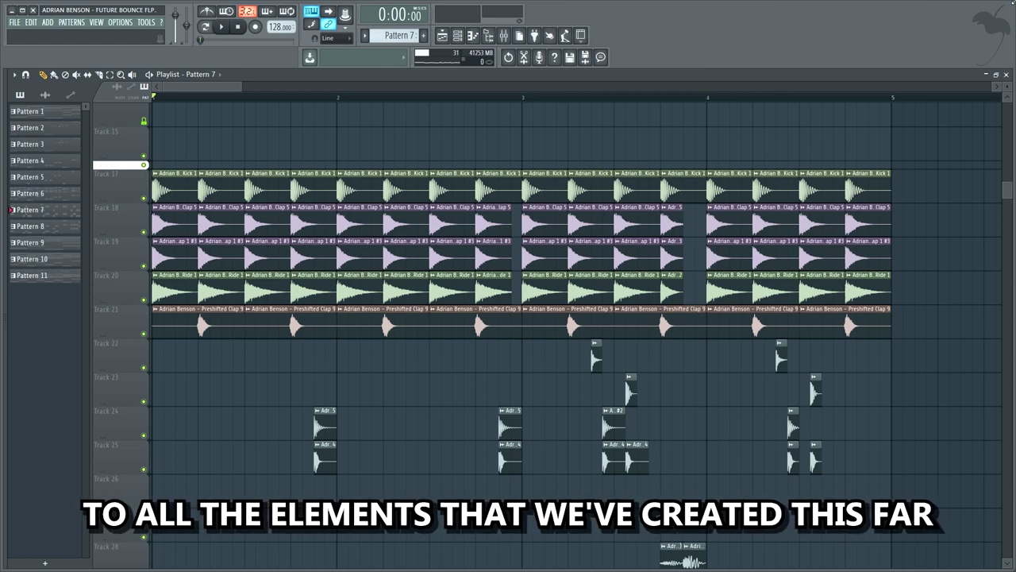
# Solo and audition the kick on Track 17 and the drop claps on Tracks 18 and 19 one at a time.
pyautogui.keyDown('ctrl'); pyautogui.click(144, 198); pyautogui.keyUp('ctrl')
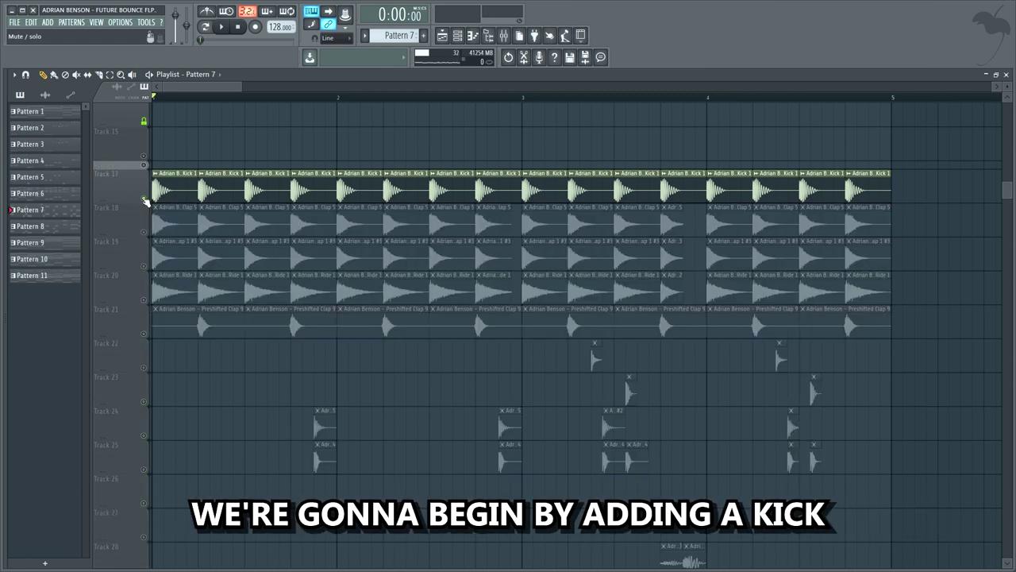
pyautogui.press('space')
pyautogui.keyDown('ctrl'); pyautogui.click(143, 232); pyautogui.keyUp('ctrl')
pyautogui.press('space')
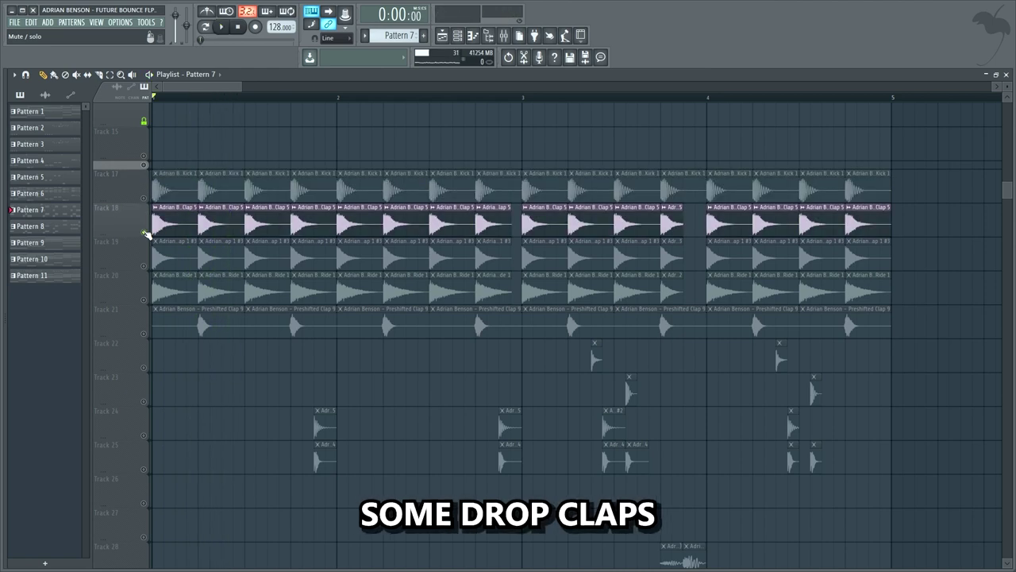
pyautogui.press('space')
pyautogui.keyDown('ctrl'); pyautogui.click(144, 266); pyautogui.keyUp('ctrl')
pyautogui.press('space')
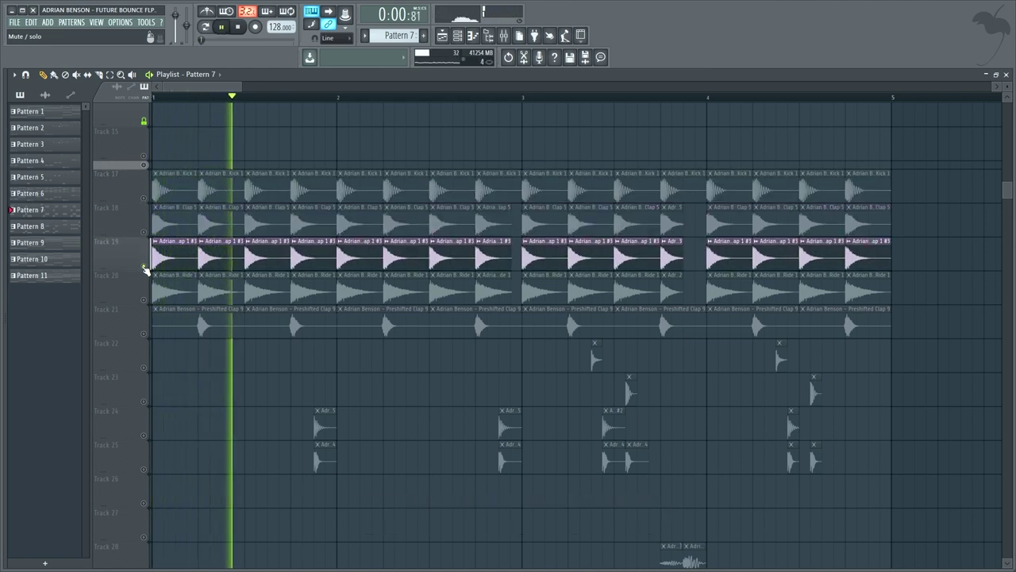
# Solo and audition the ride on Track 20 and the preshifted clap on Track 21.
pyautogui.press('space')
pyautogui.keyDown('ctrl'); pyautogui.click(144, 300); pyautogui.keyUp('ctrl')
pyautogui.press('space')
pyautogui.press('space')
pyautogui.keyDown('ctrl'); pyautogui.click(143, 334); pyautogui.keyUp('ctrl')
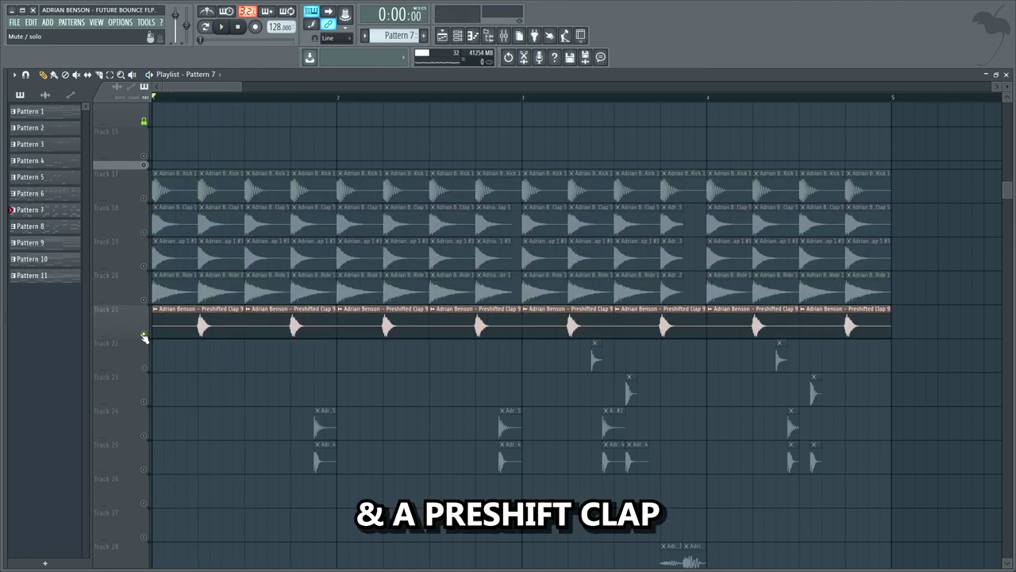
pyautogui.press('space')
pyautogui.press('space')
# Audition the percussion hits on Tracks 22, 23 and 24.
pyautogui.keyDown('ctrl'); pyautogui.click(144, 334); pyautogui.keyUp('ctrl')
pyautogui.press('space')
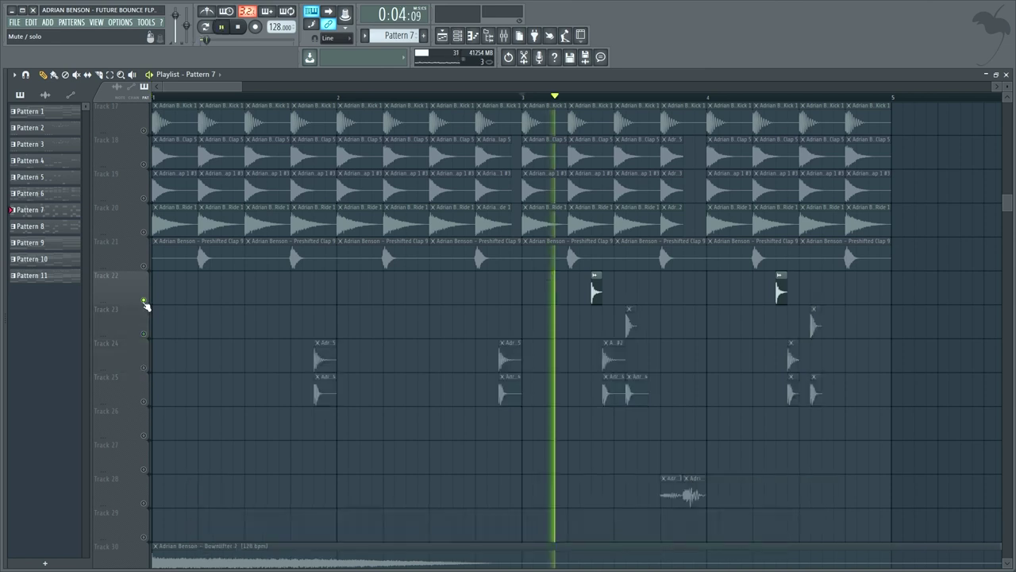
pyautogui.click(146, 334)
pyautogui.click(145, 368)
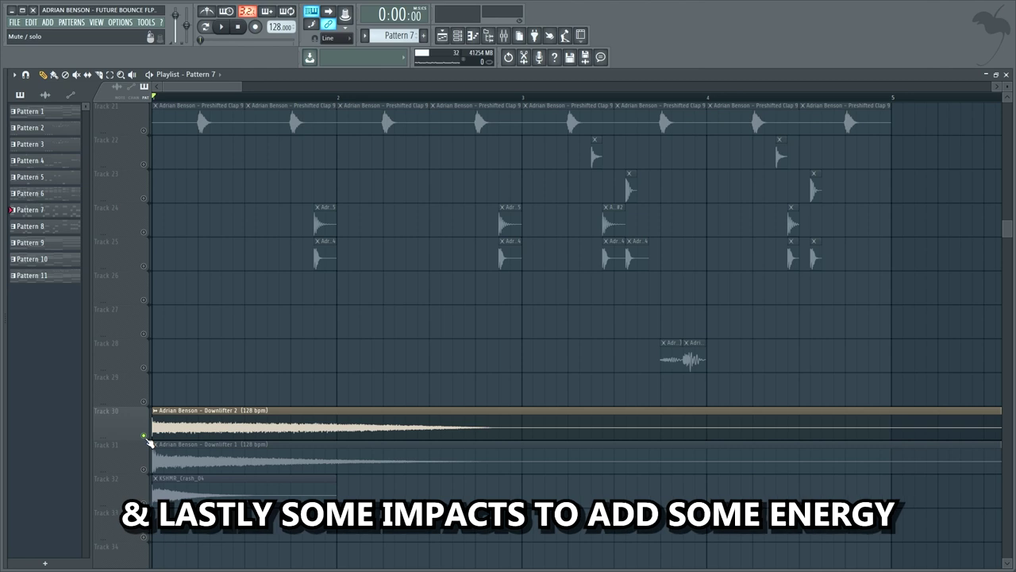
# Audition the Downlifter 2 impact on Track 30 and the combined drum, percussion and effect layers on Tracks 17 to 32.
pyautogui.press('space')
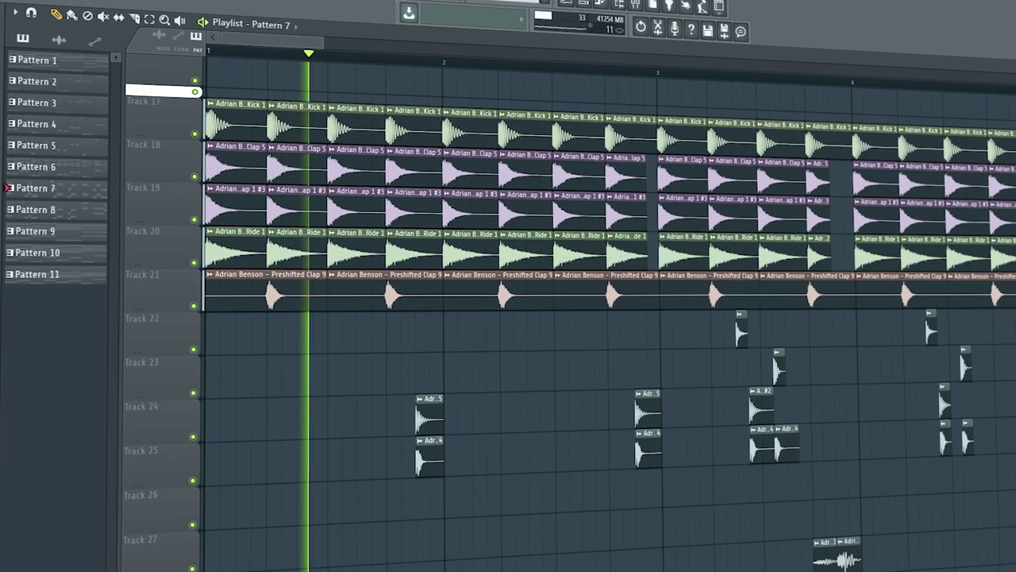
pyautogui.scroll(-5, 603, 318)
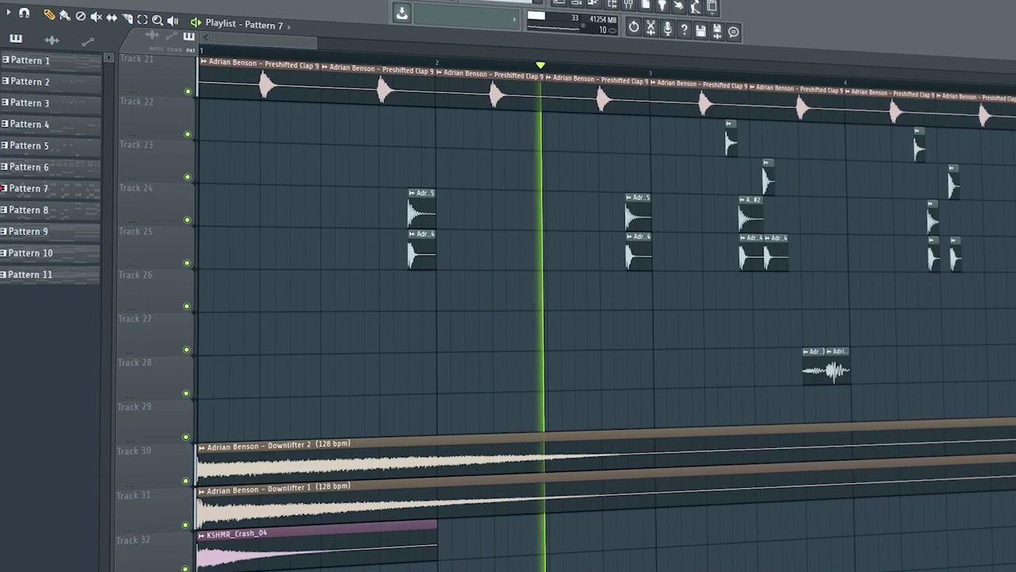
pyautogui.scroll(4, 603, 318)
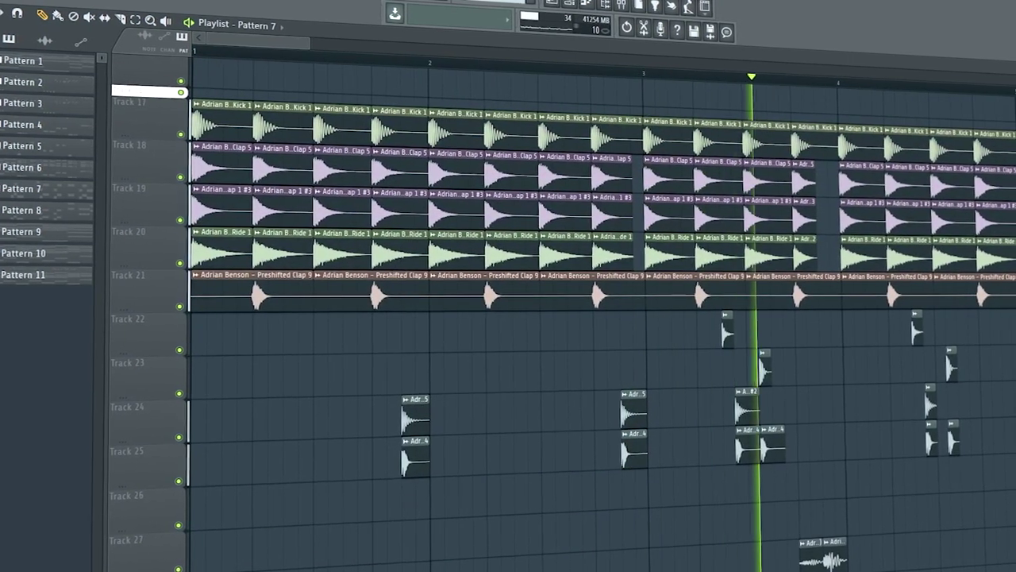